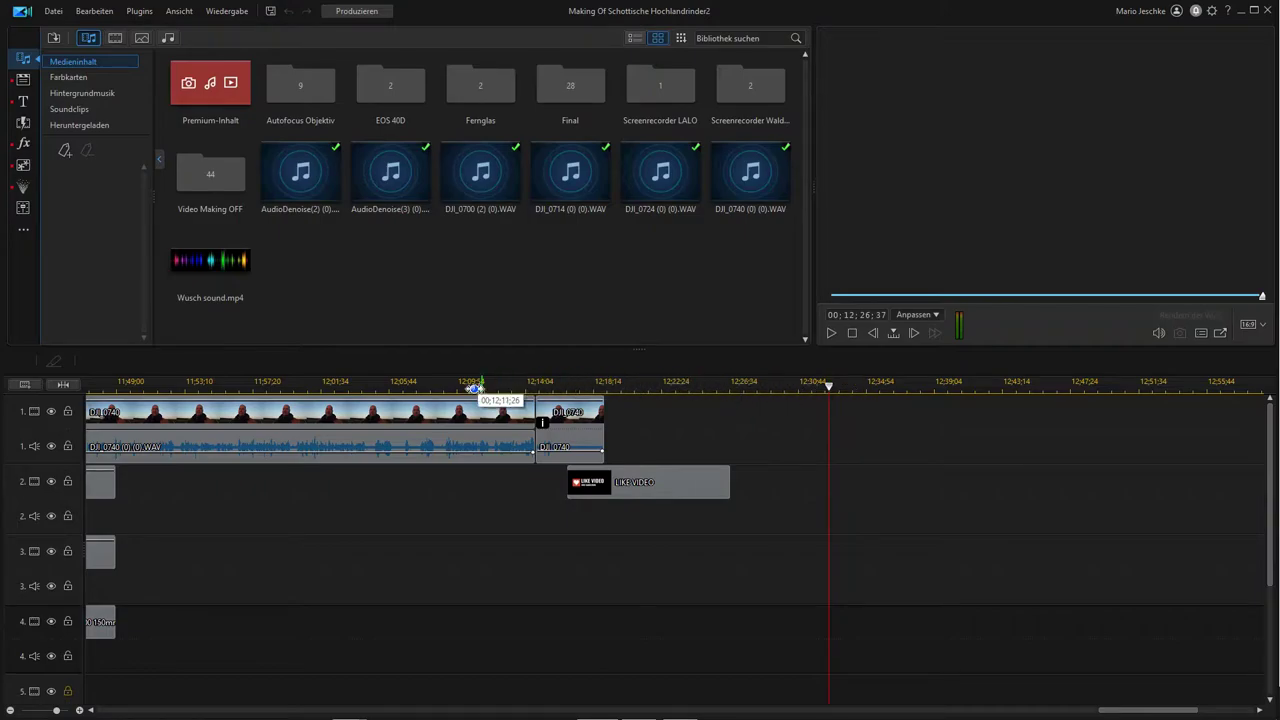
click(444, 386)
click(306, 386)
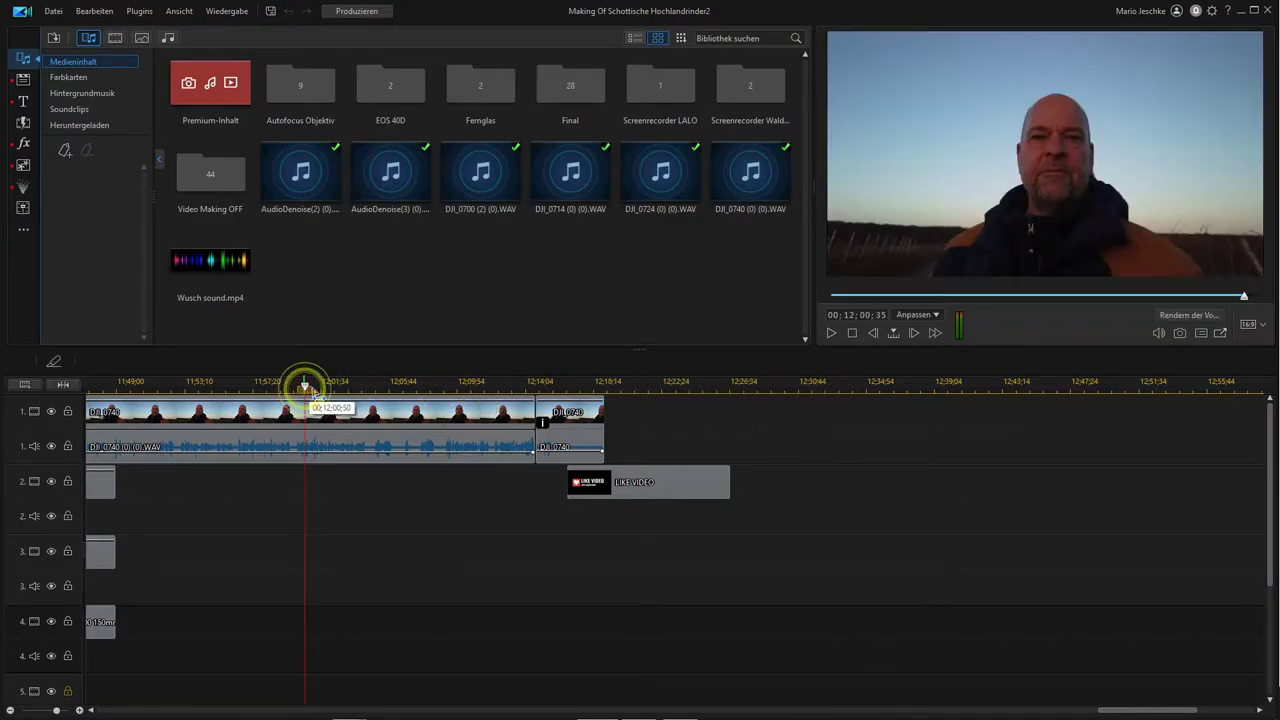
click(759, 385)
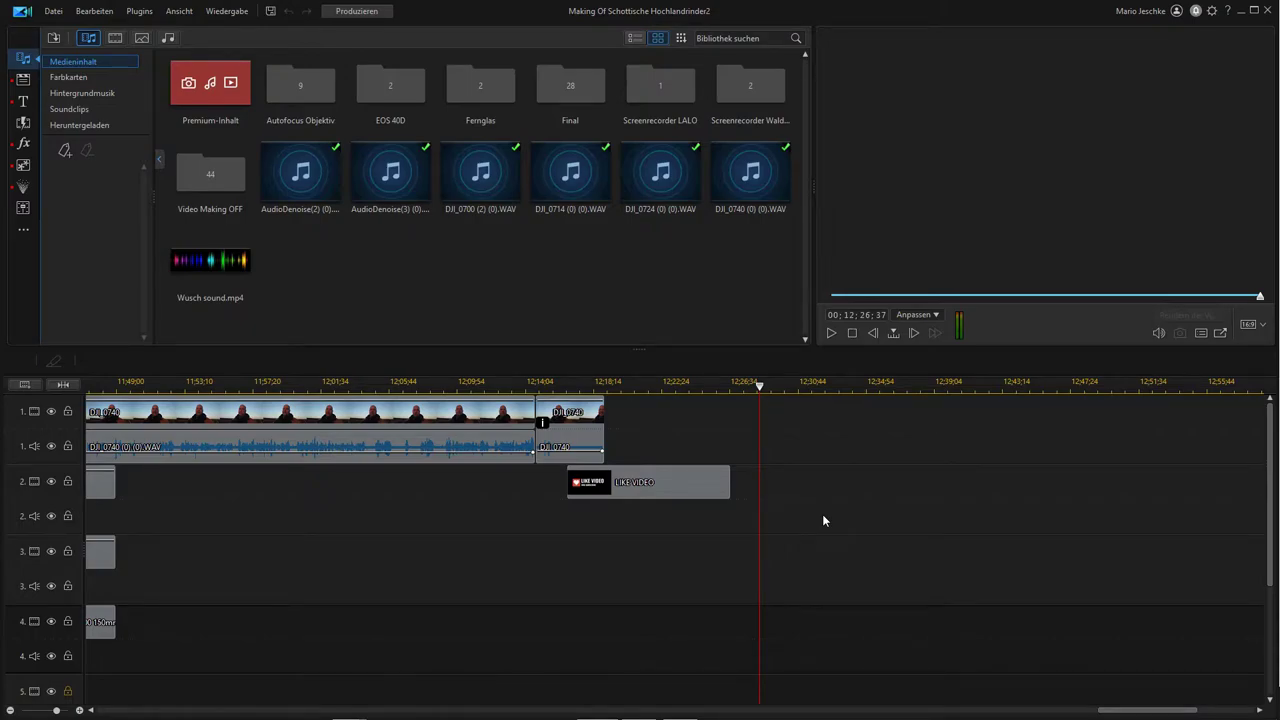
click(380, 421)
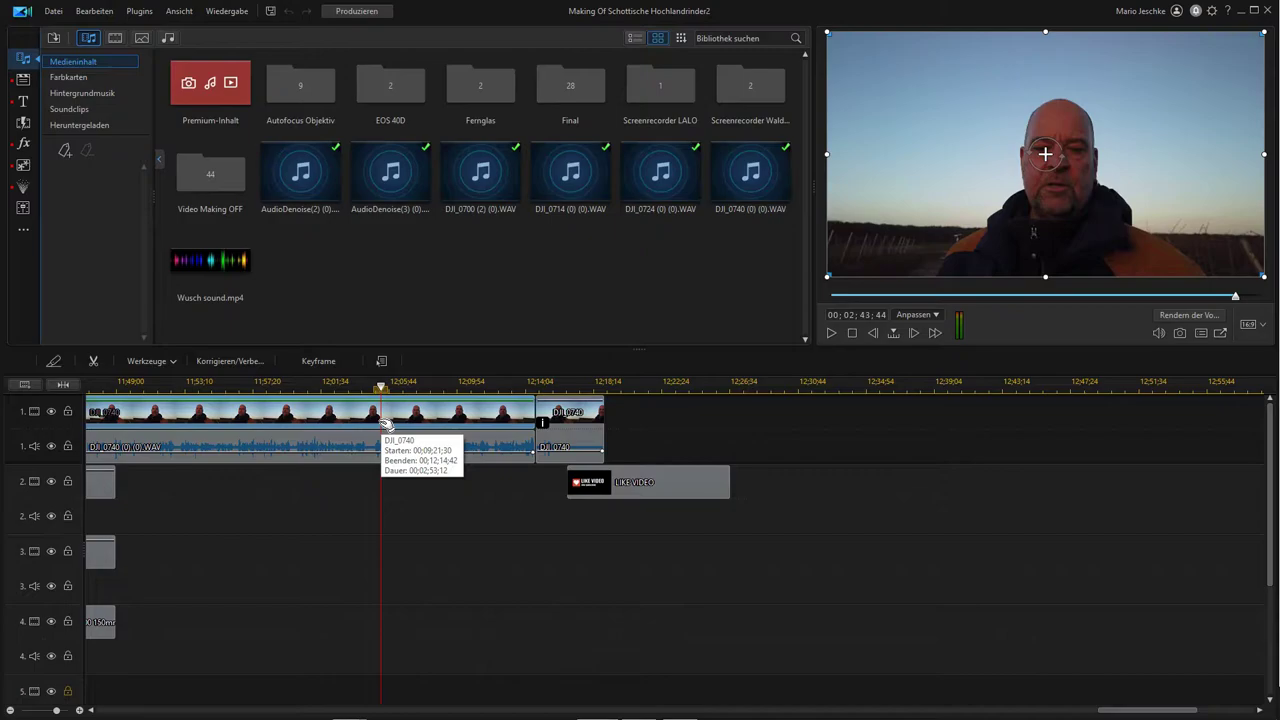
click(52, 11)
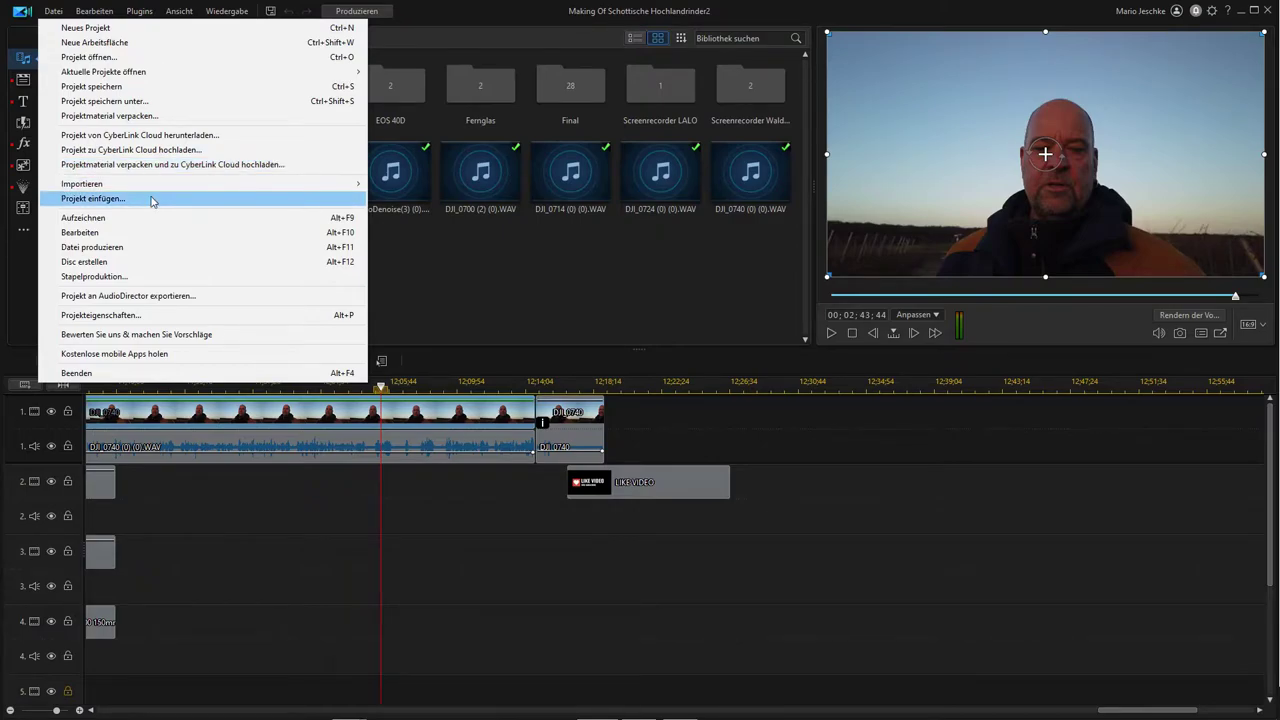
click(470, 272)
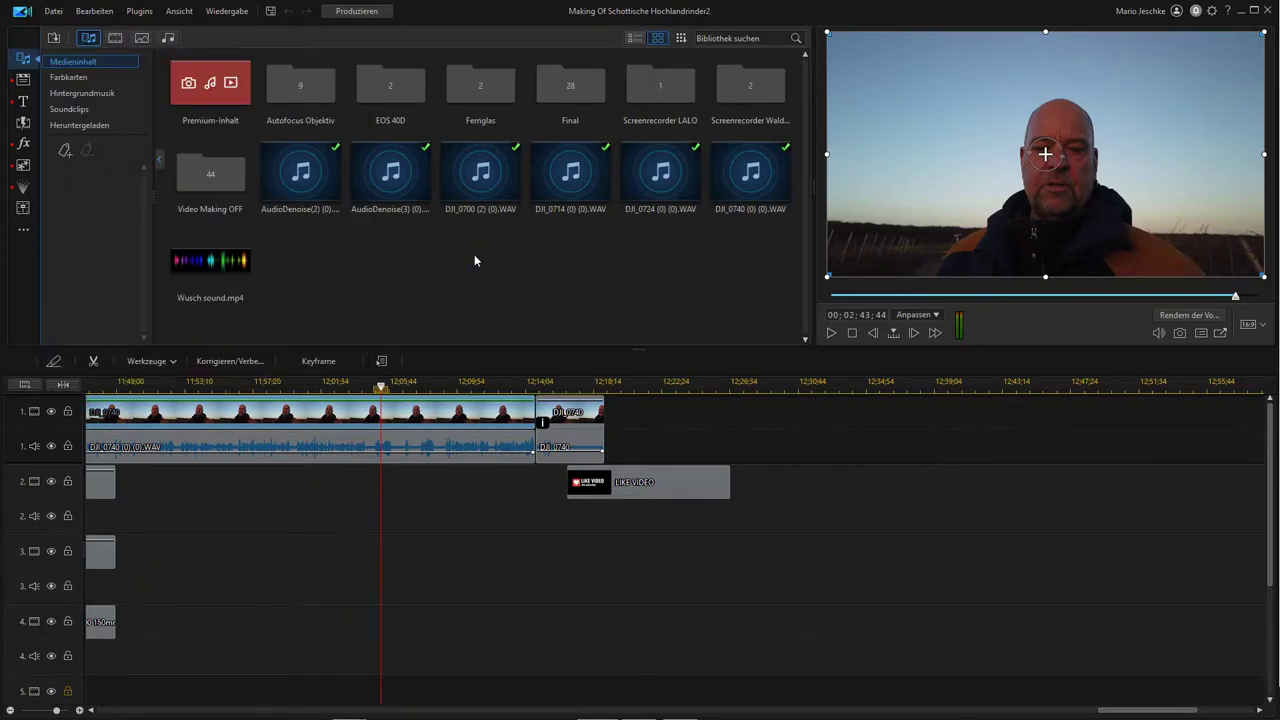
Step: Set the default behaviour for inserting projects to "Als verschachteltes Projekt" in the editing preferences
click(1212, 11)
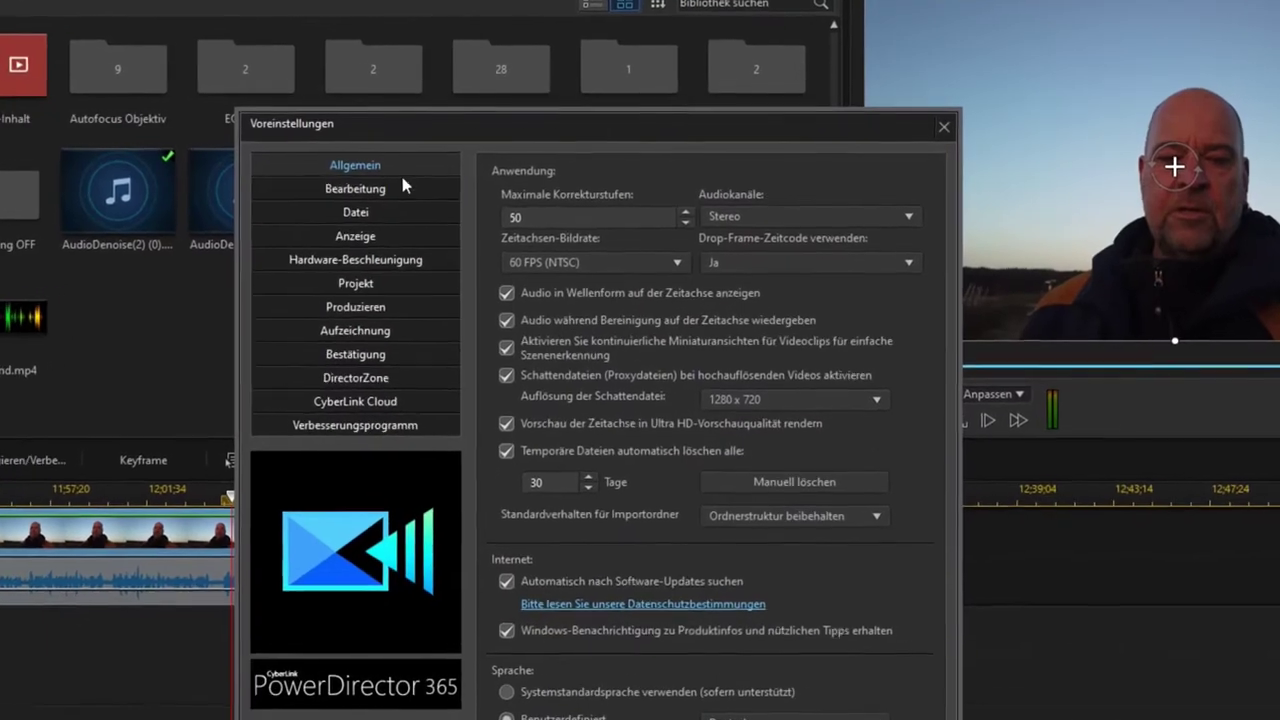
click(381, 193)
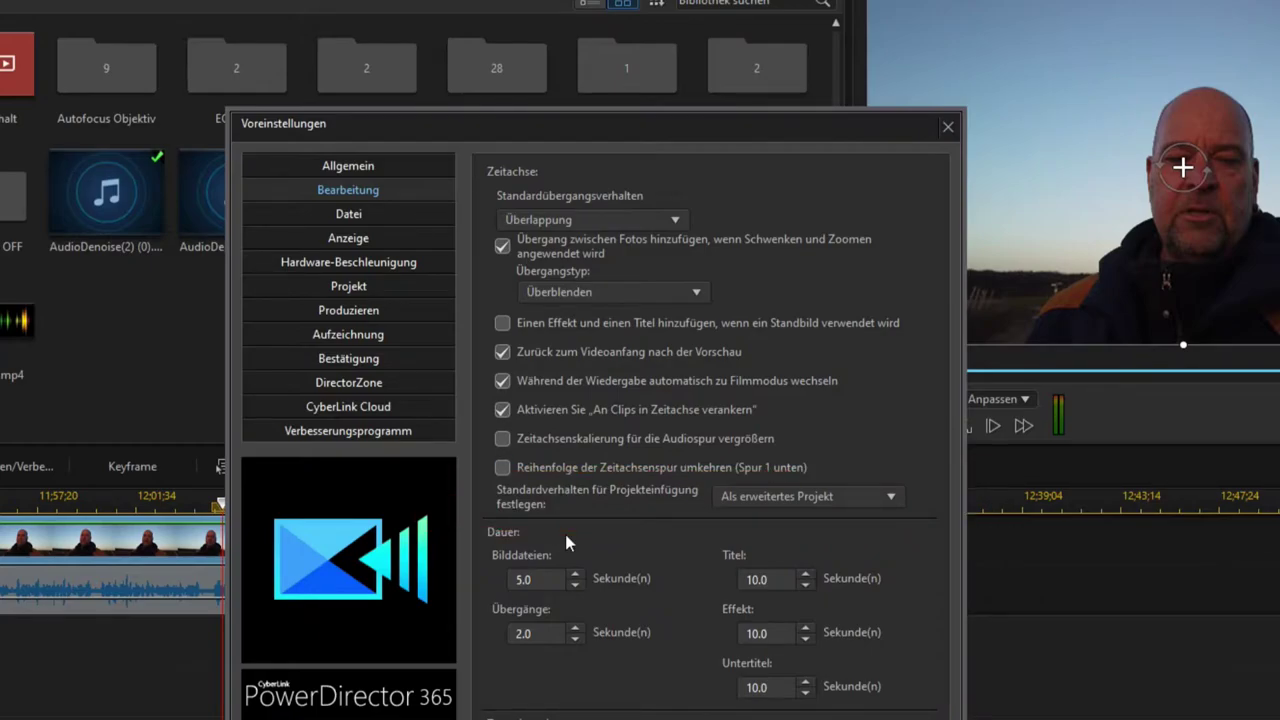
click(893, 497)
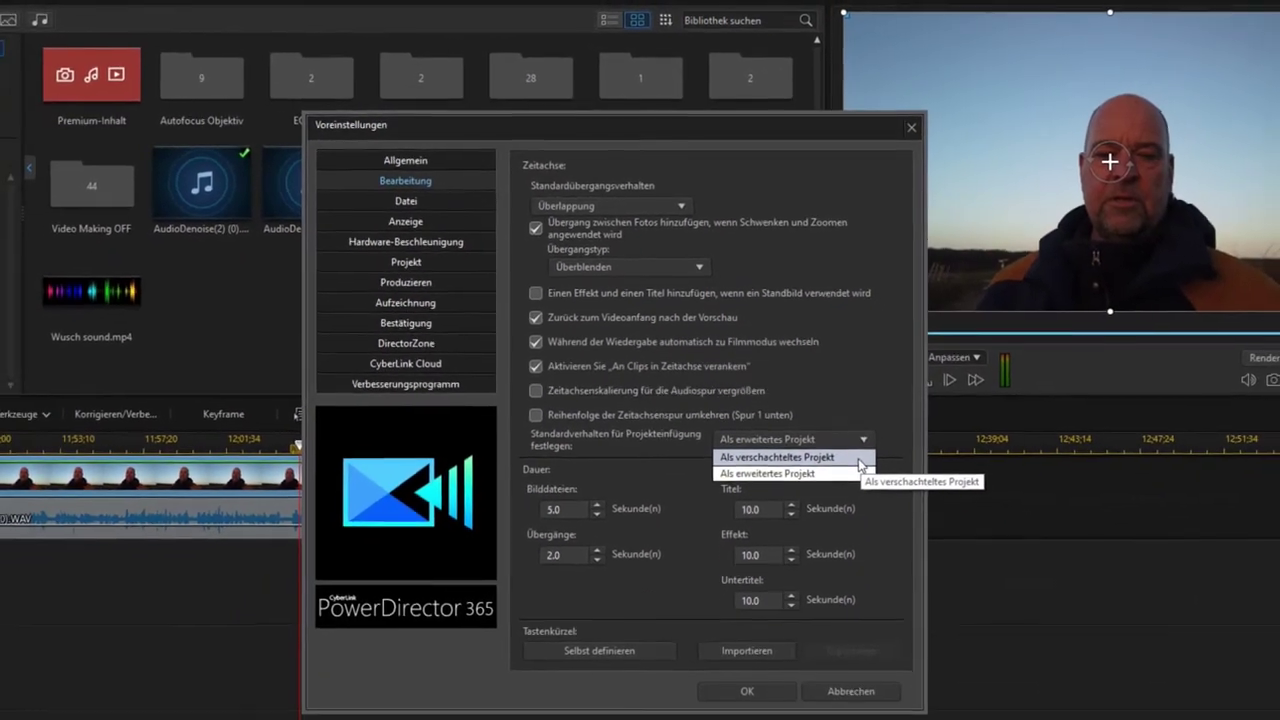
click(858, 462)
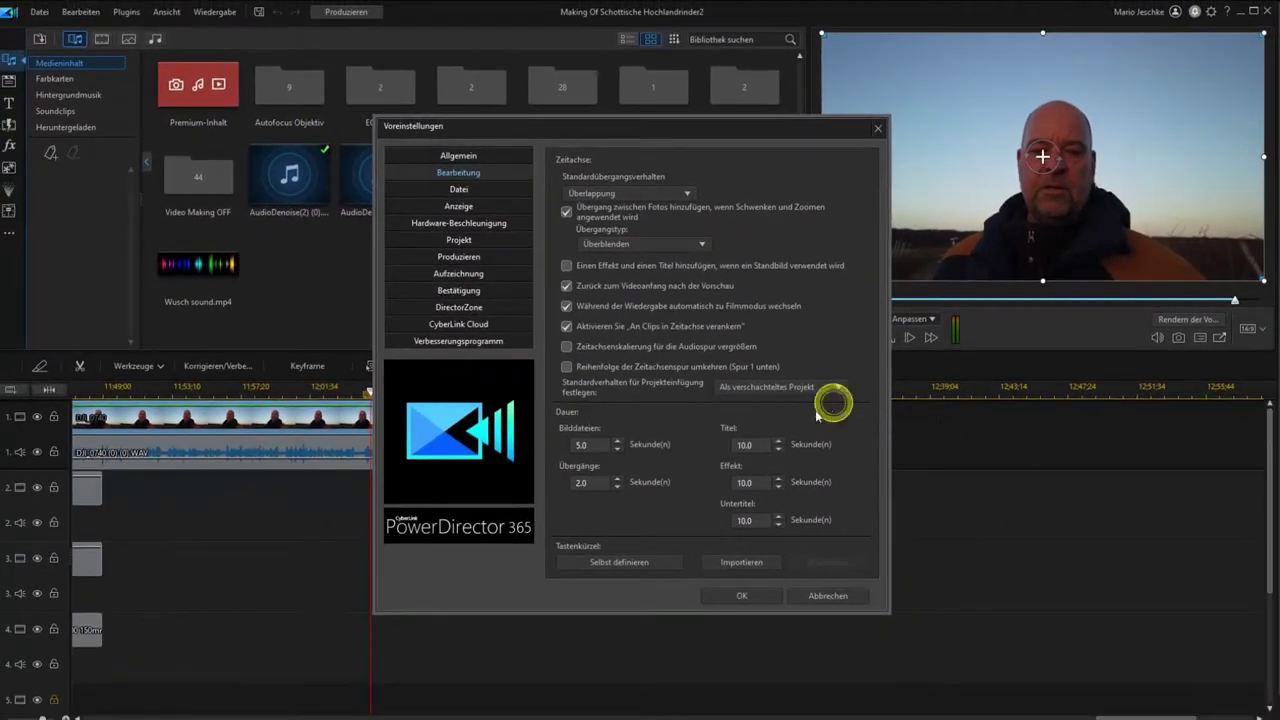
click(740, 596)
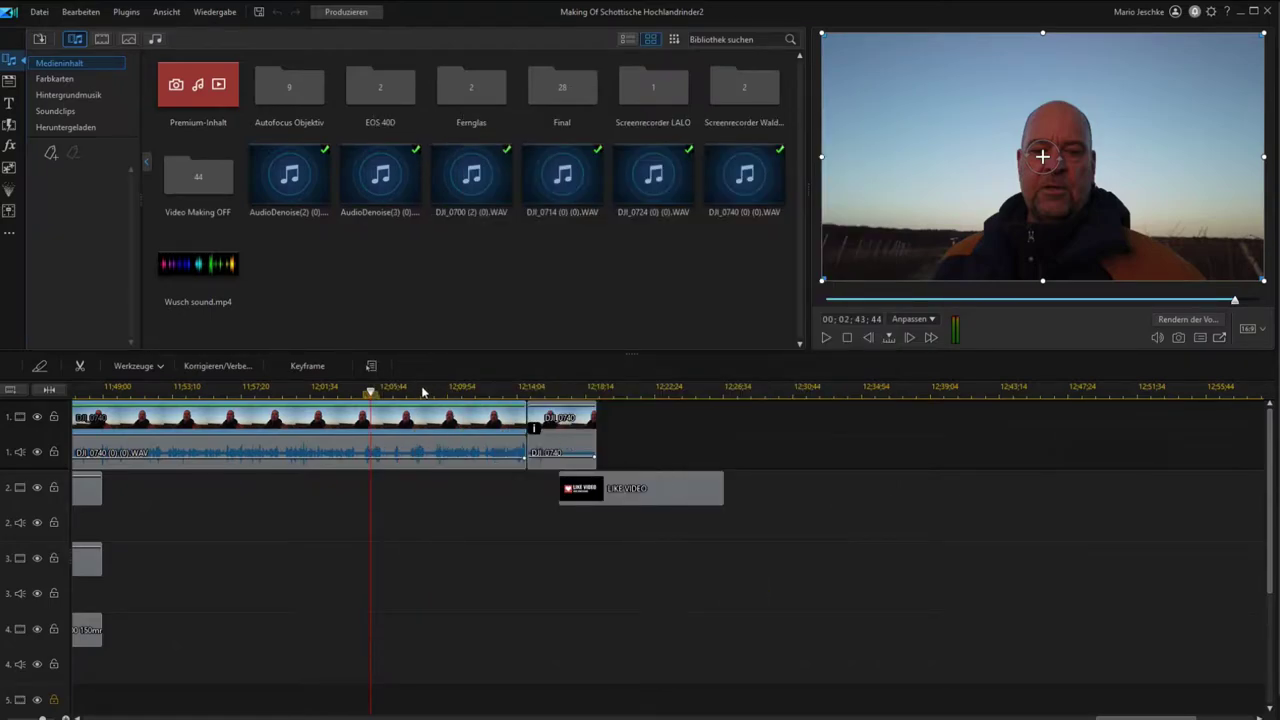
Step: Insert the project "Introvideo für Gastflüge auf HO.pds" after the last clip at about 00;12;29, ignoring its missing media file
click(370, 392)
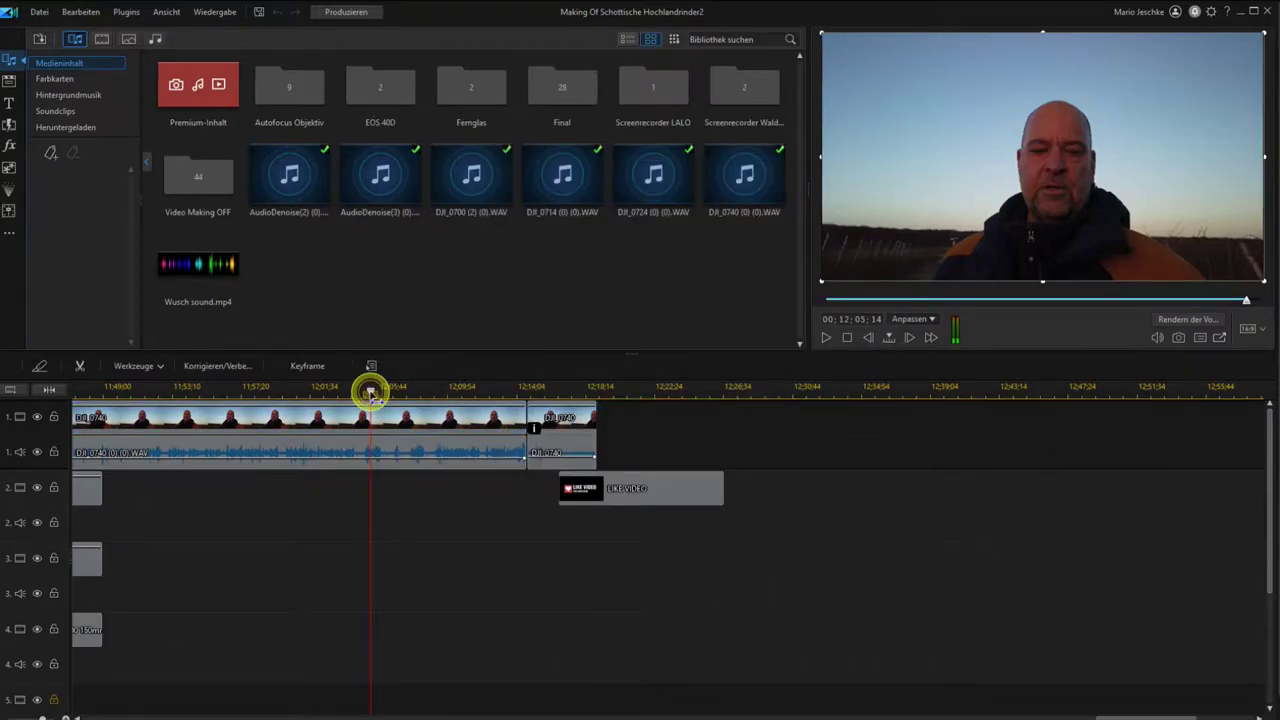
drag(370, 392, 775, 421)
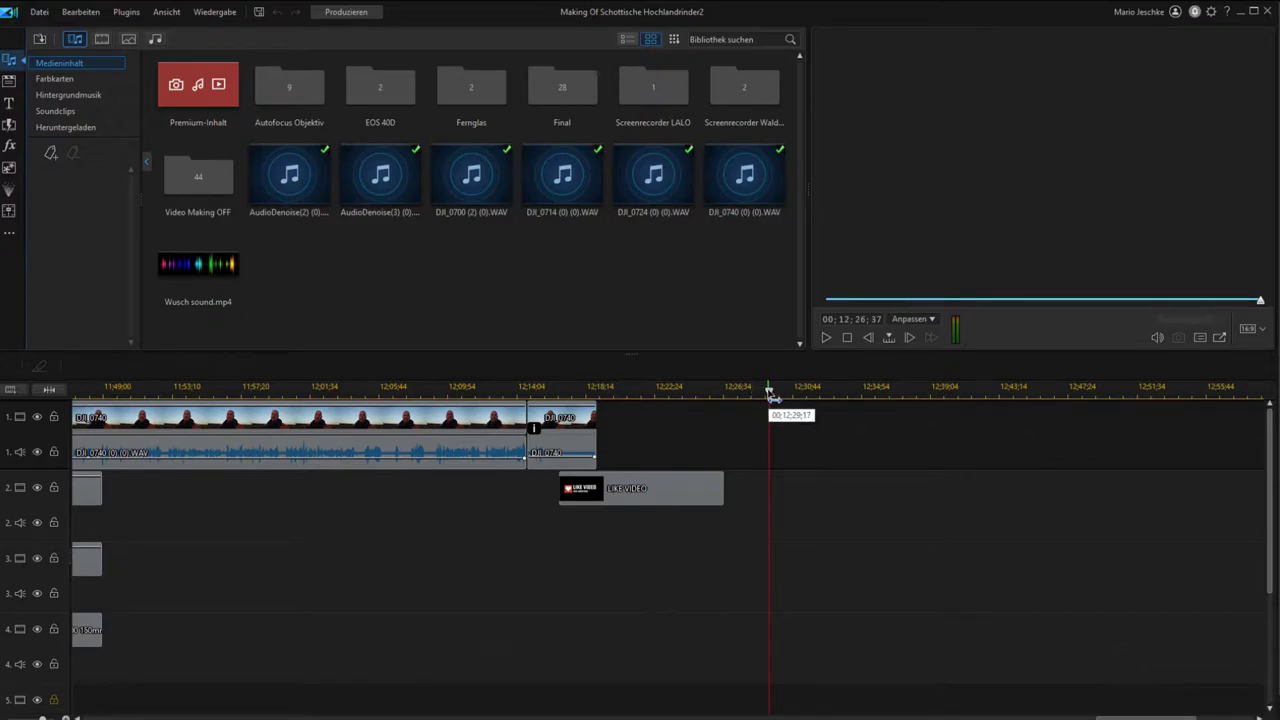
click(40, 12)
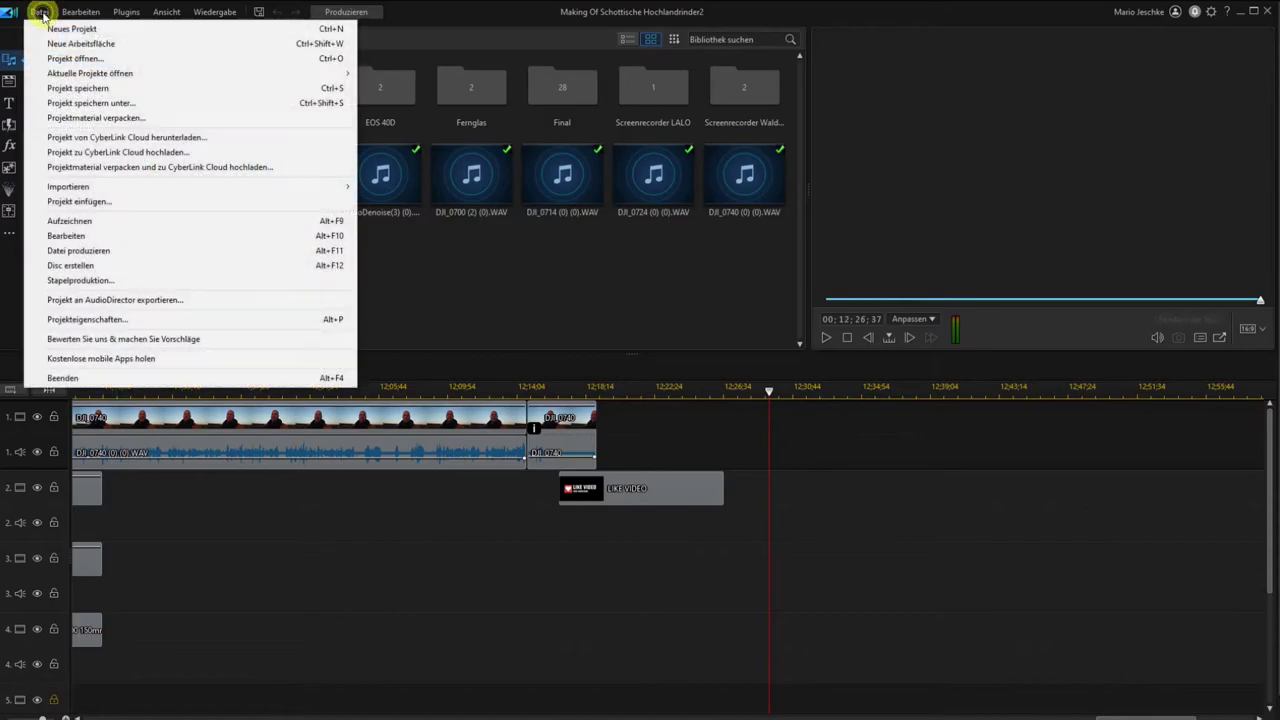
click(117, 203)
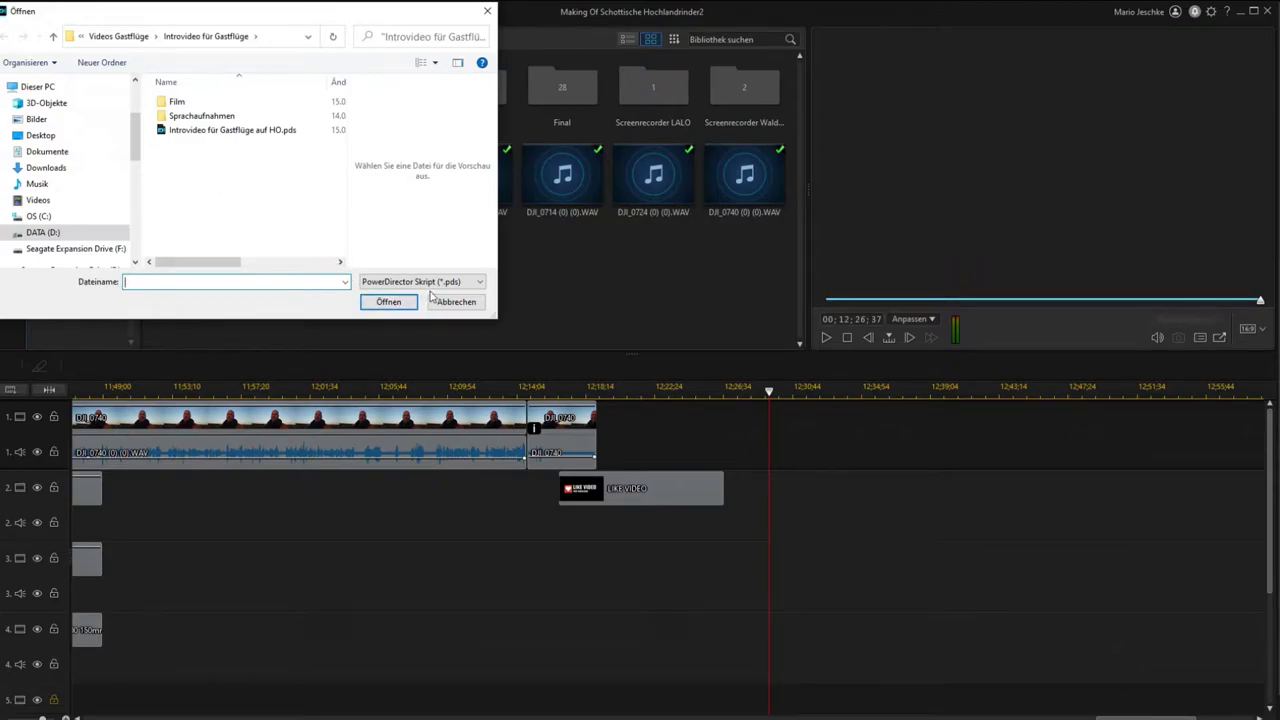
click(217, 134)
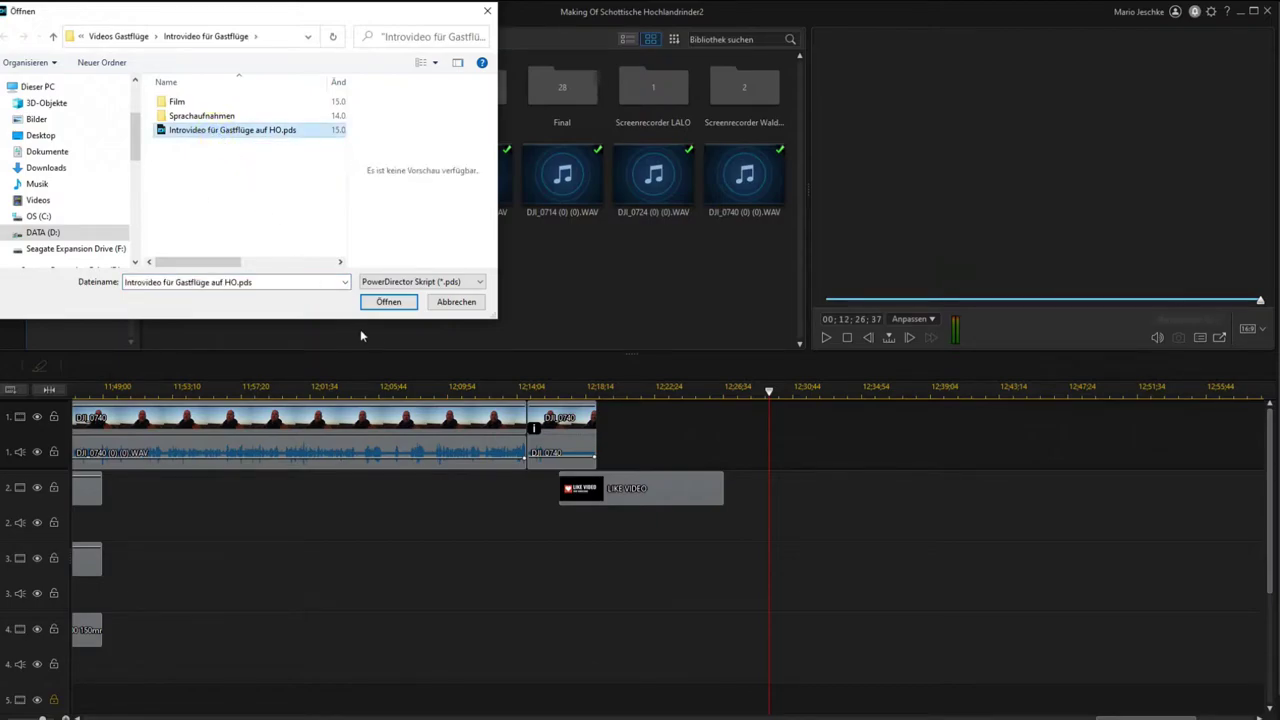
click(389, 301)
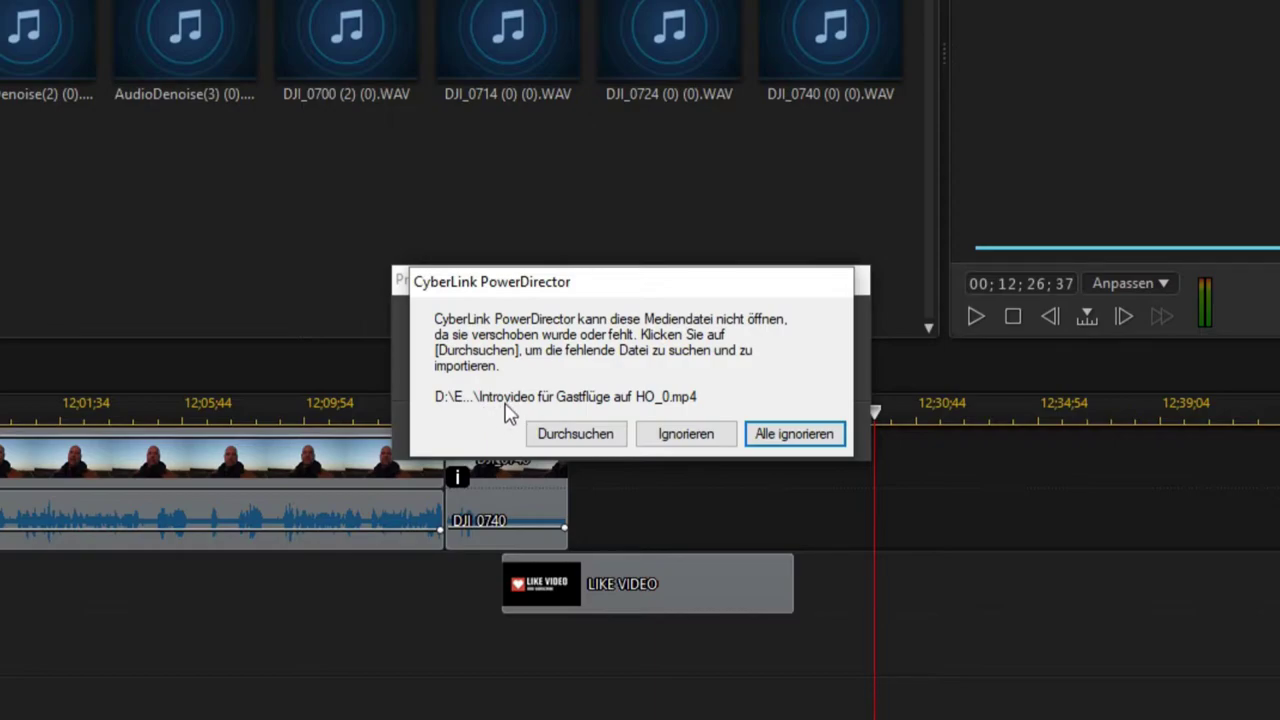
click(695, 442)
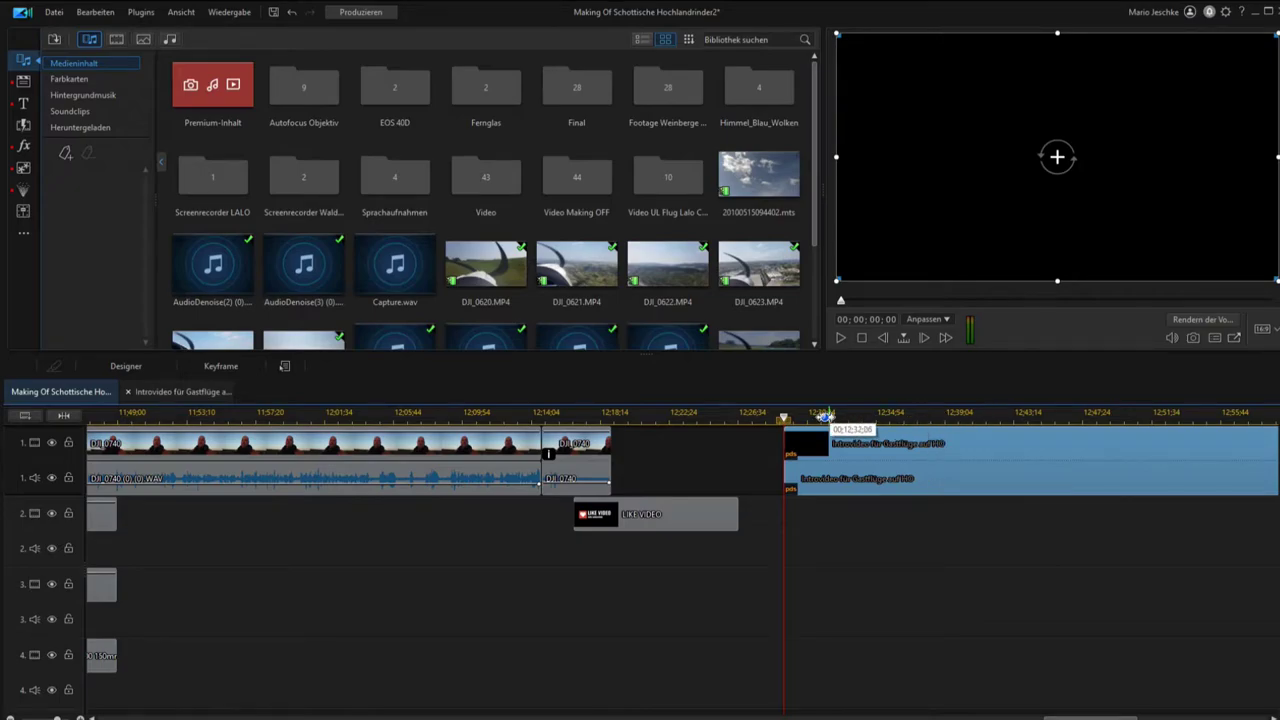
drag(828, 416, 772, 420)
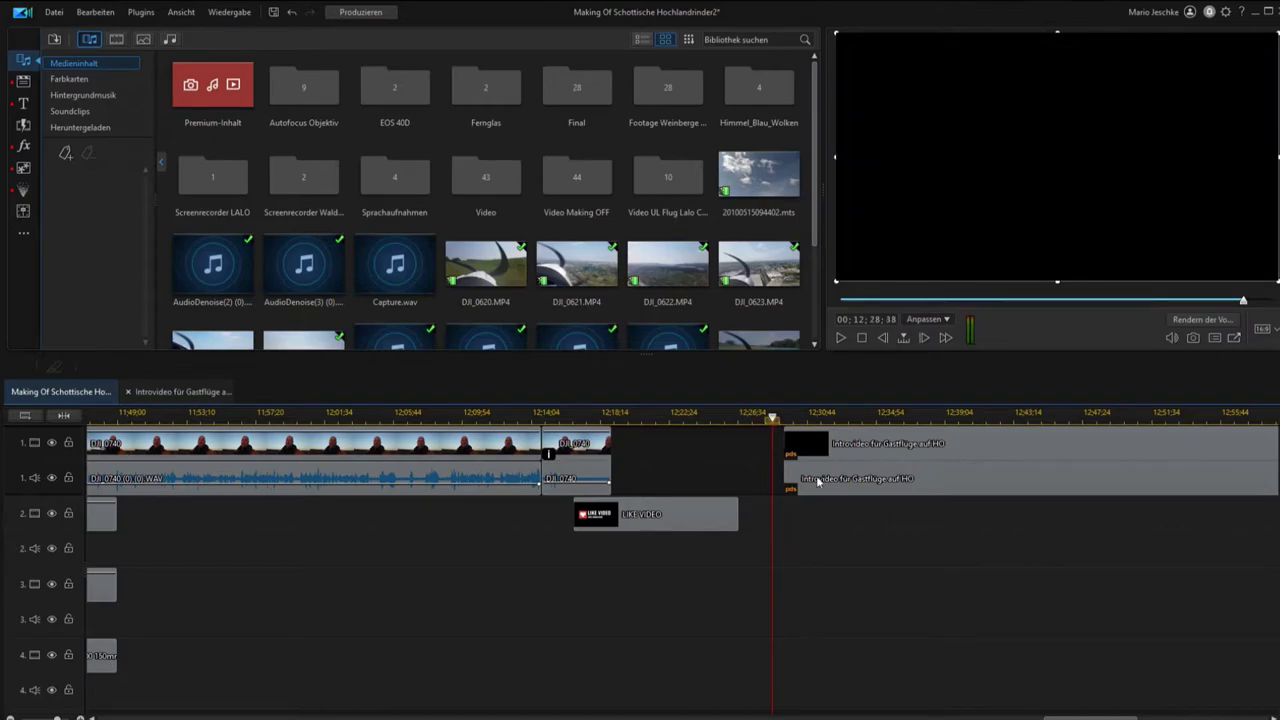
mouse_move(1052, 714)
mouse_down()
mouse_move(1086, 710)
mouse_move(1075, 712)
mouse_up()
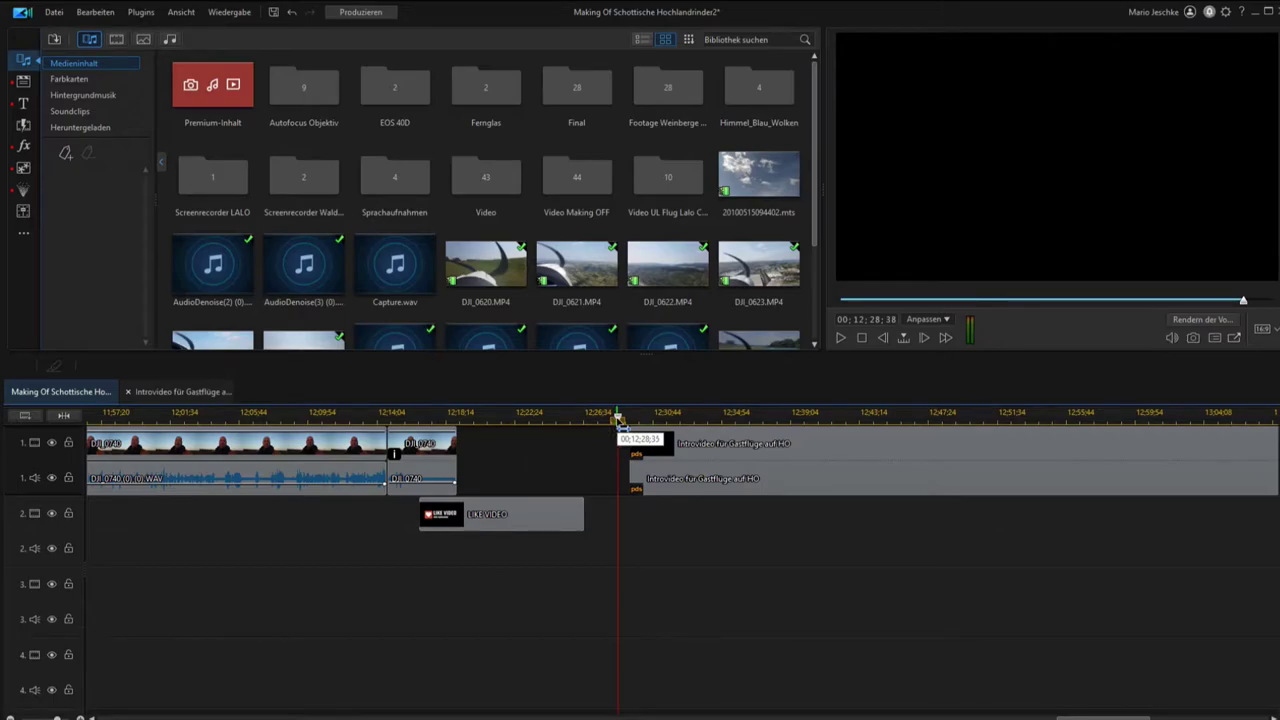
click(994, 470)
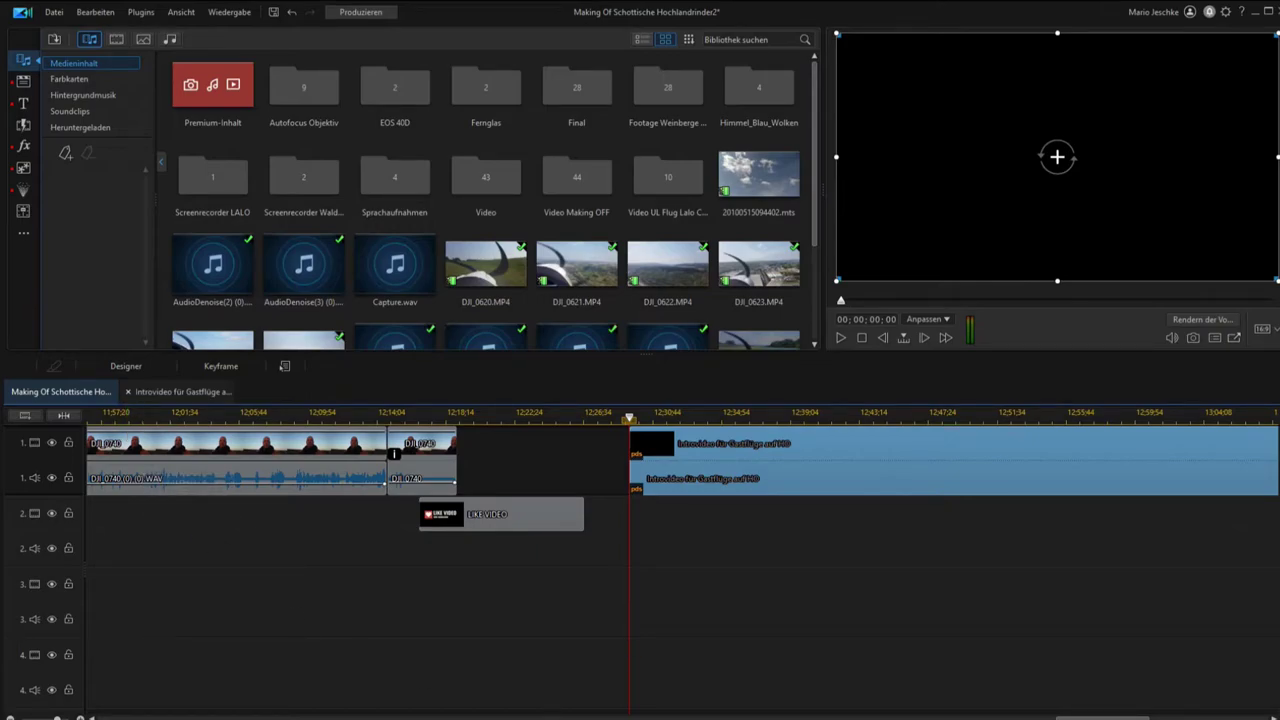
drag(1100, 717, 1129, 717)
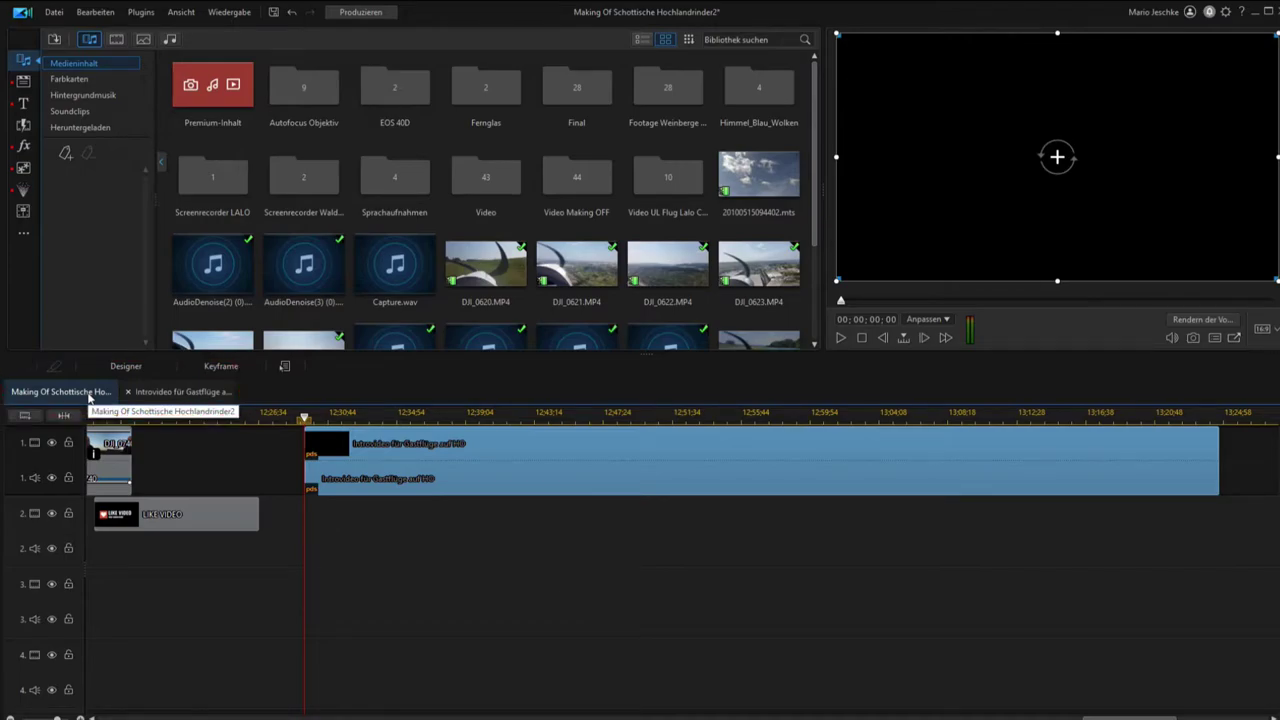
Step: Open the nested intro video project's own timeline and copy the last DJI_0623 clip on track 1
click(148, 394)
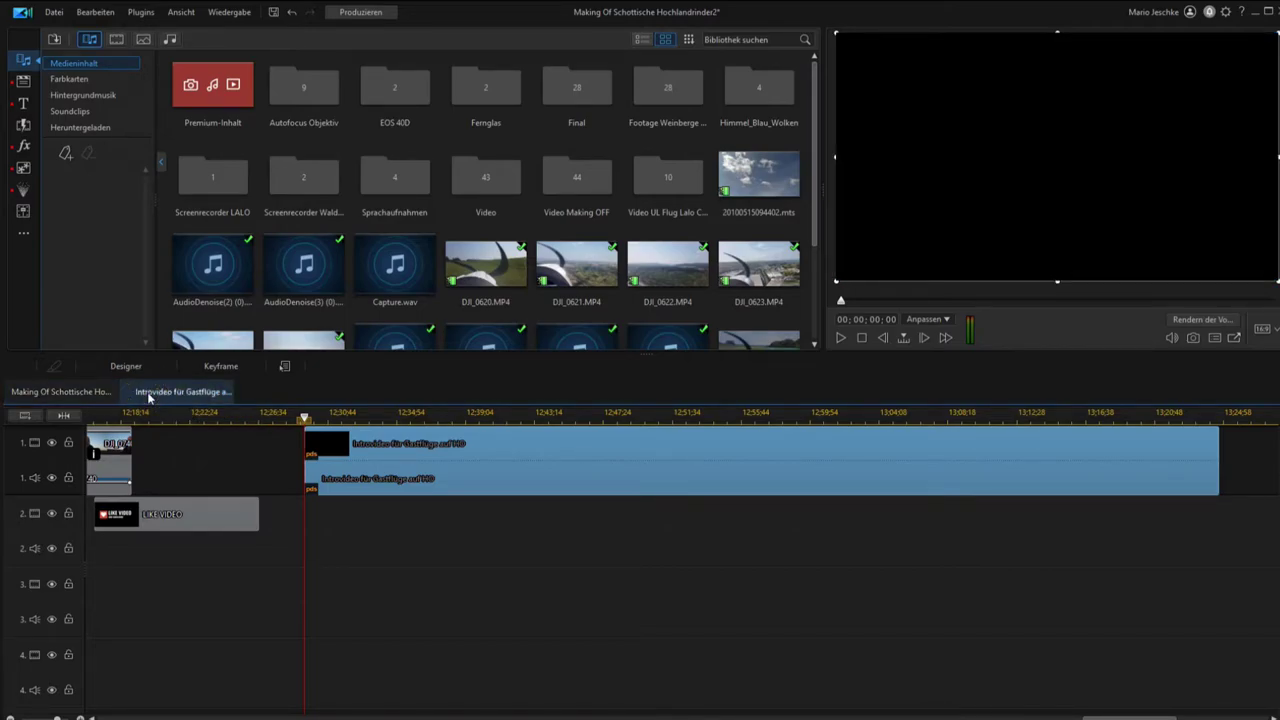
click(203, 393)
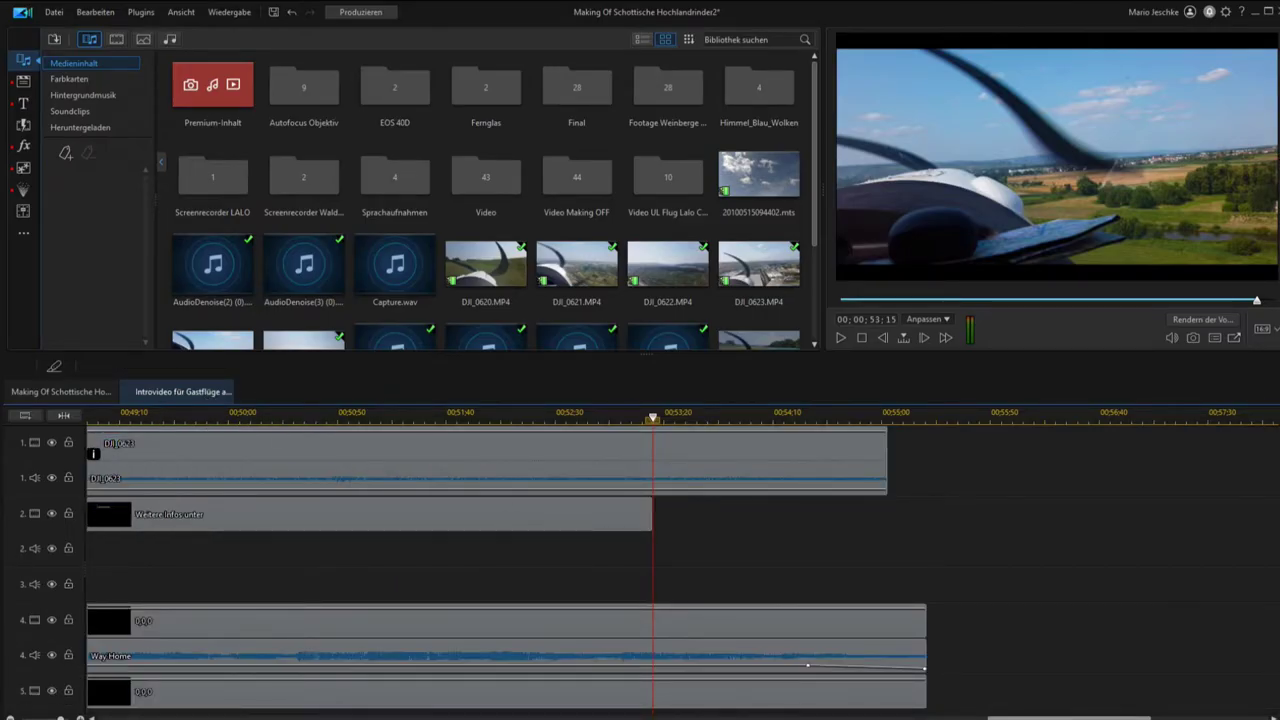
drag(1034, 716, 851, 716)
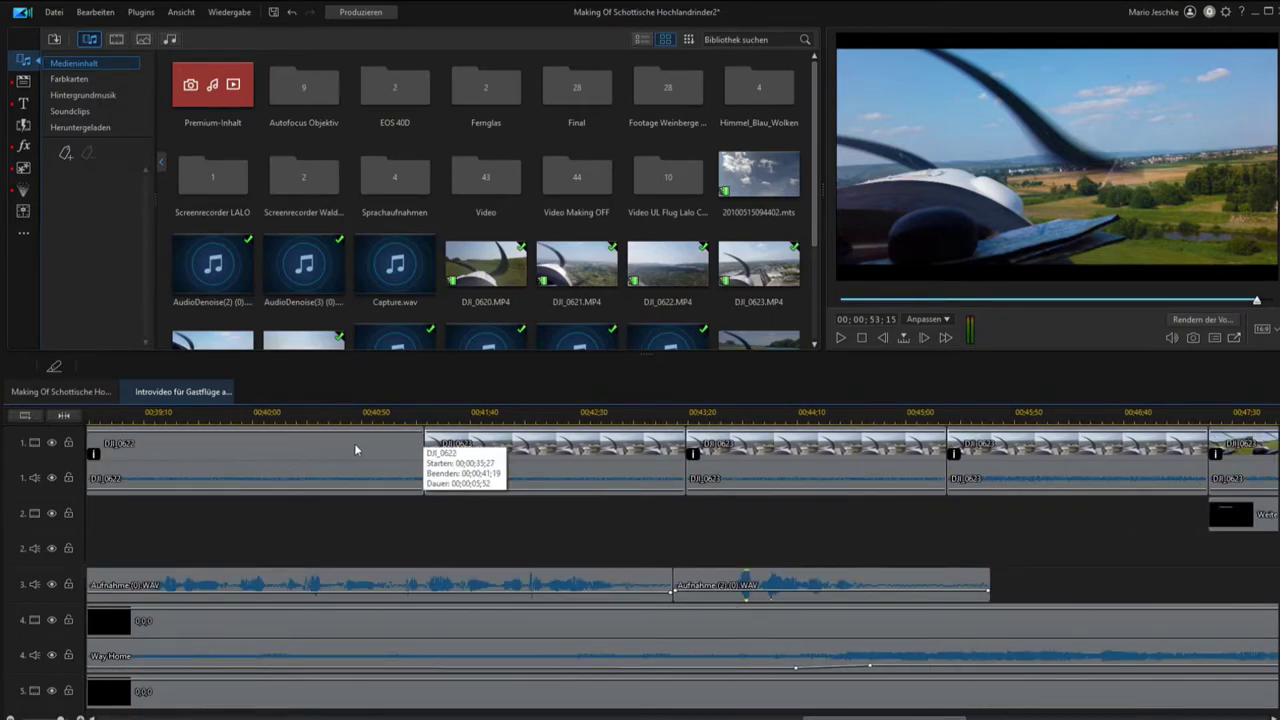
drag(867, 717, 1075, 714)
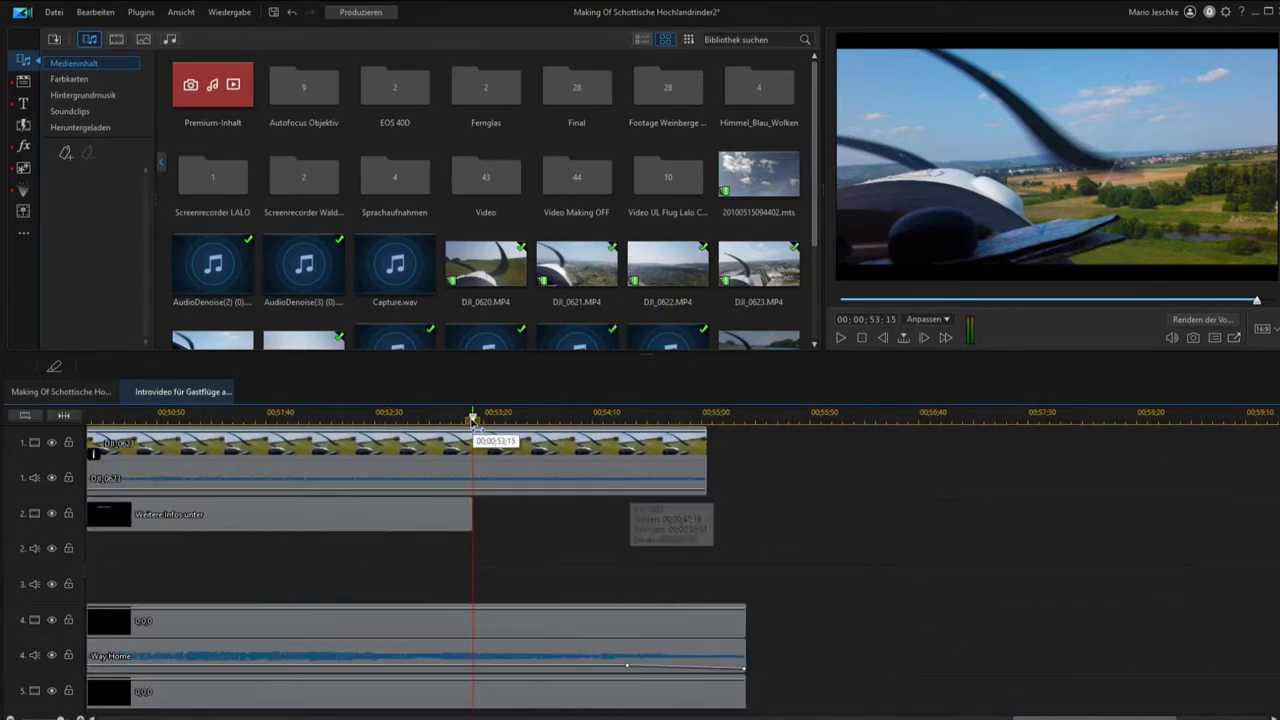
click(527, 450)
right_click(527, 450)
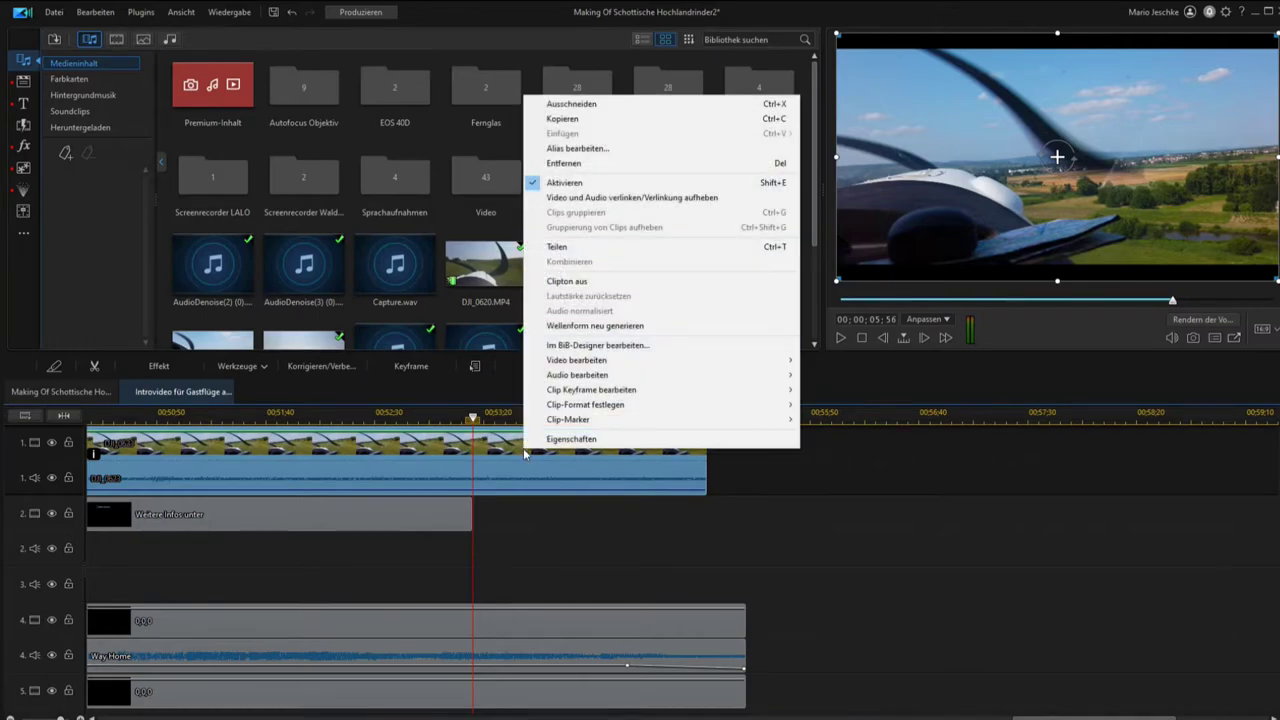
click(563, 121)
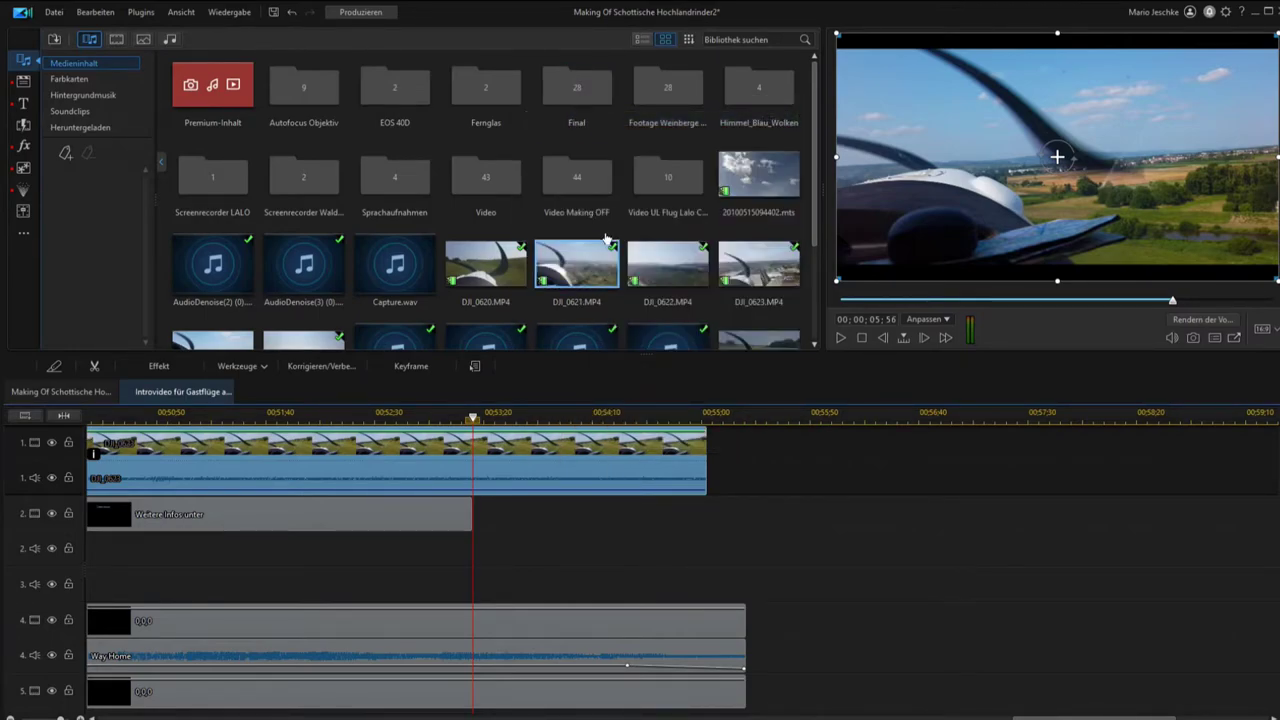
Step: Paste the copied clip into the main project's track 1 at 00;12;27;35 using "Einsetzen, einfügen und alle Clips verschieben"
click(84, 393)
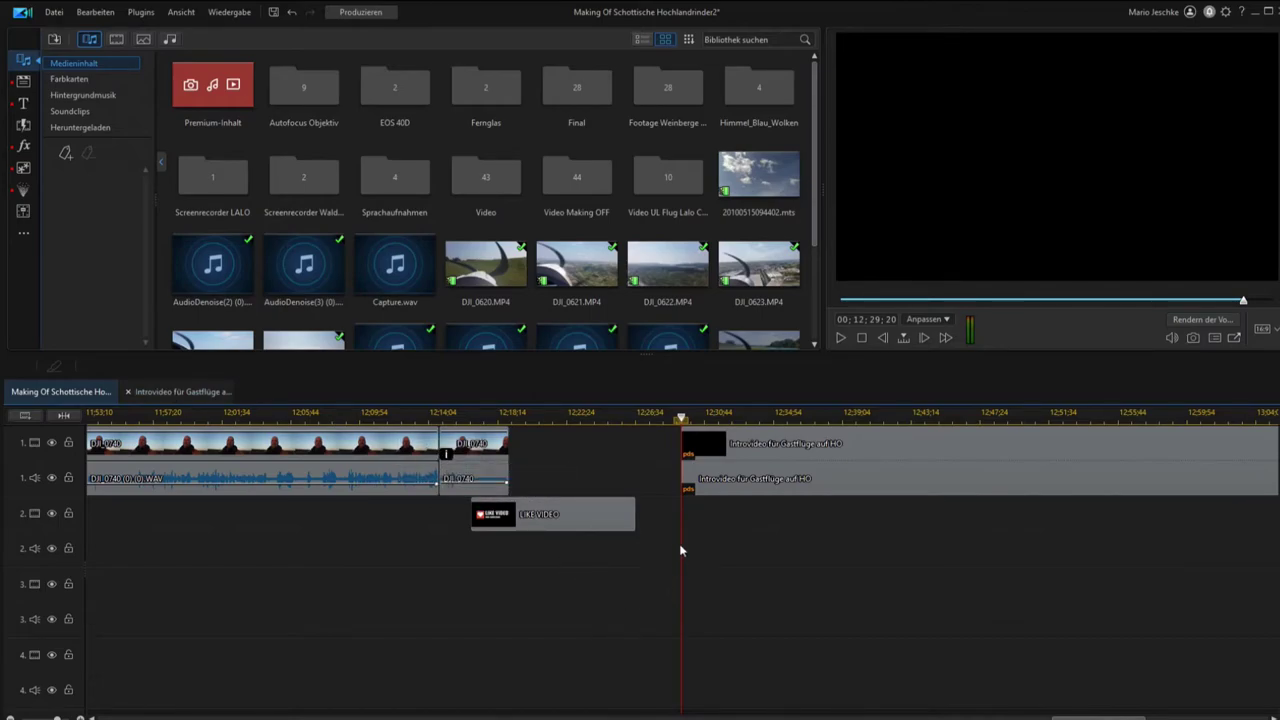
drag(681, 417, 653, 419)
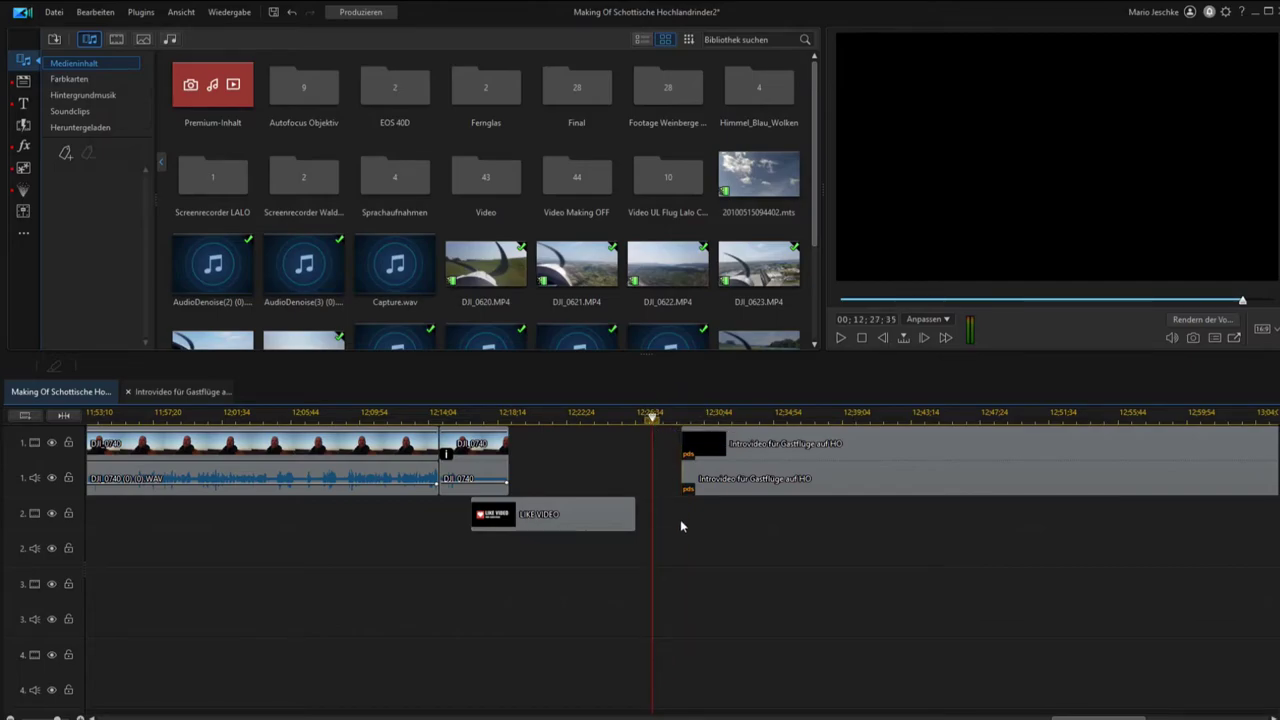
right_click(654, 449)
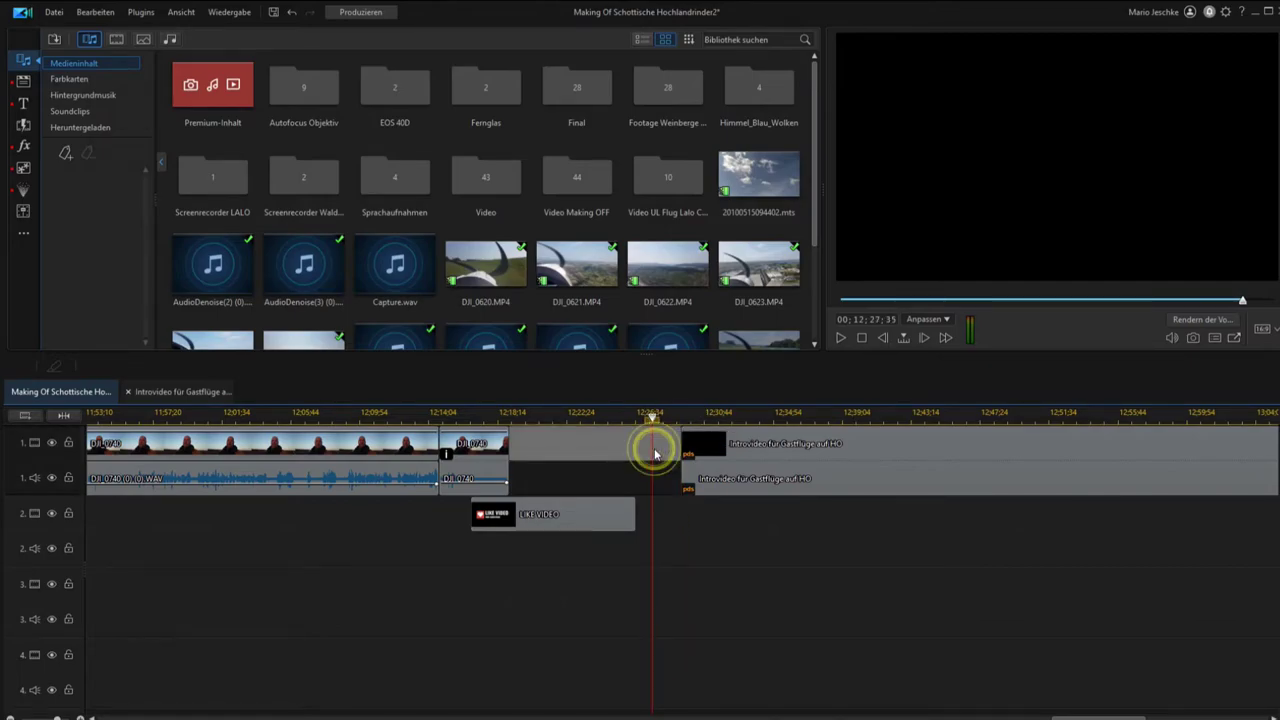
mouse_move(768, 180)
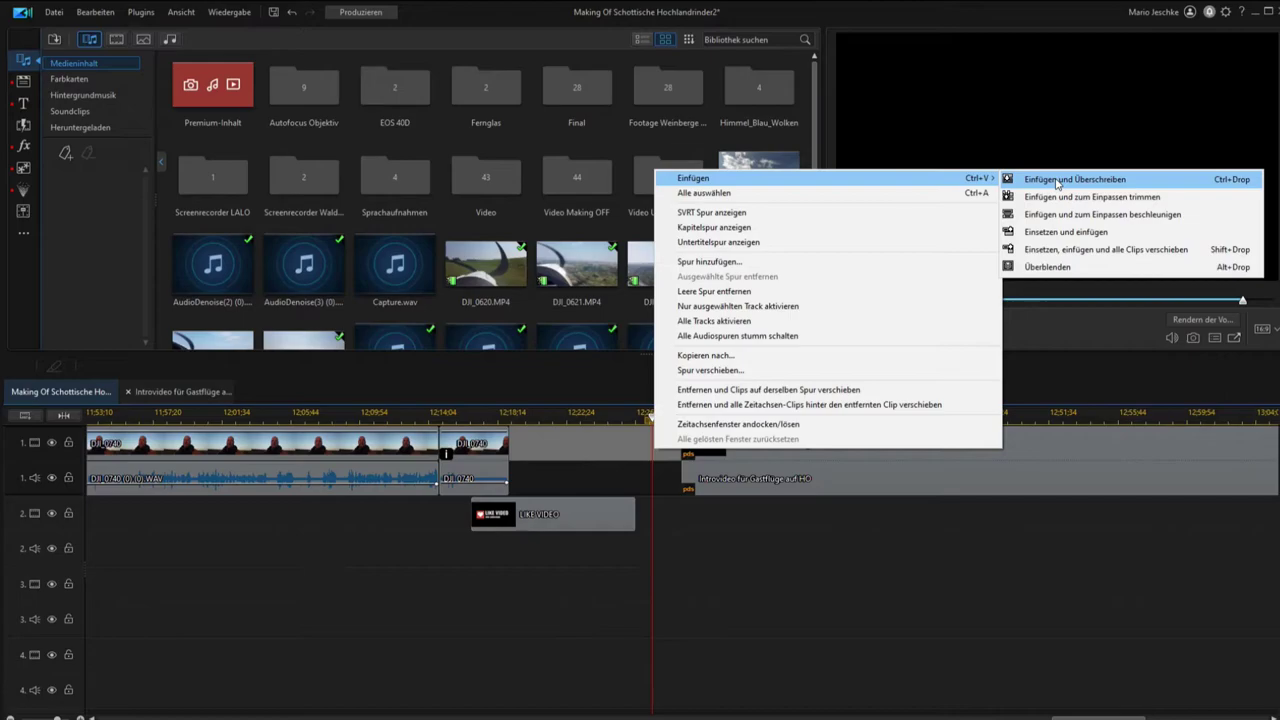
click(1077, 250)
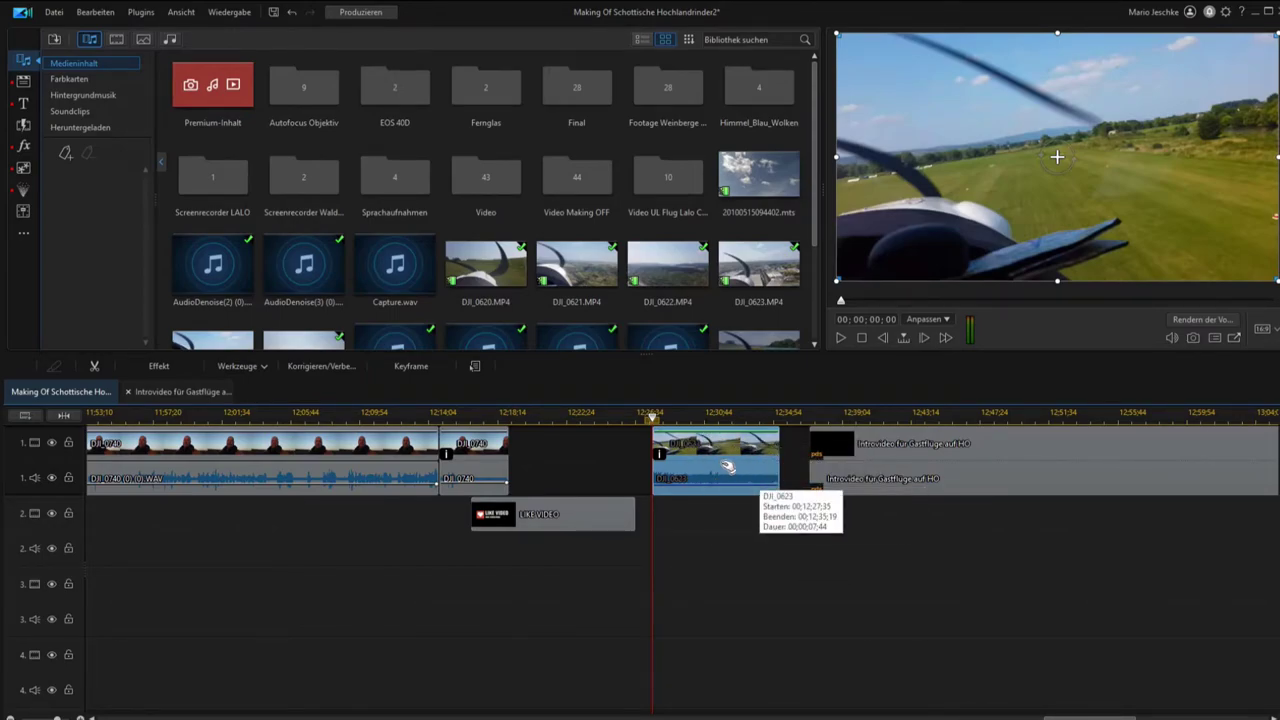
Step: Remove the nested "Introvideo für Gastflüge auf HO" project clip from the main project's timeline
click(935, 455)
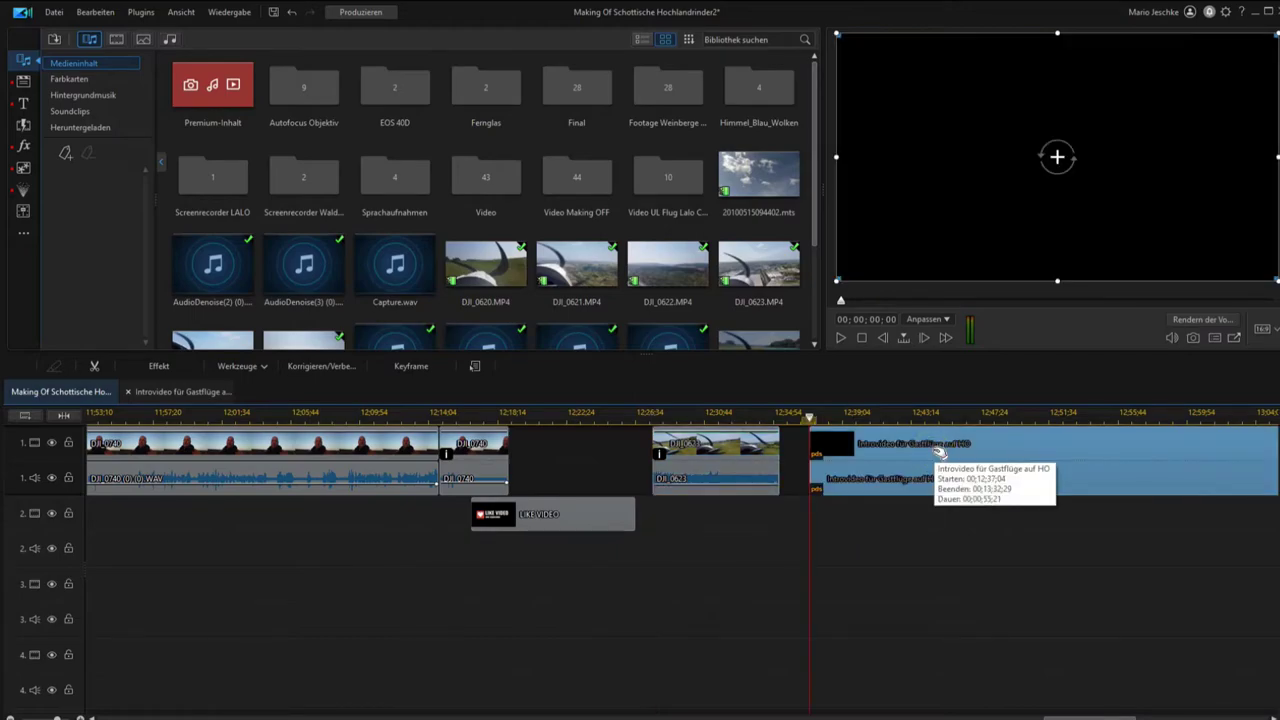
right_click(935, 453)
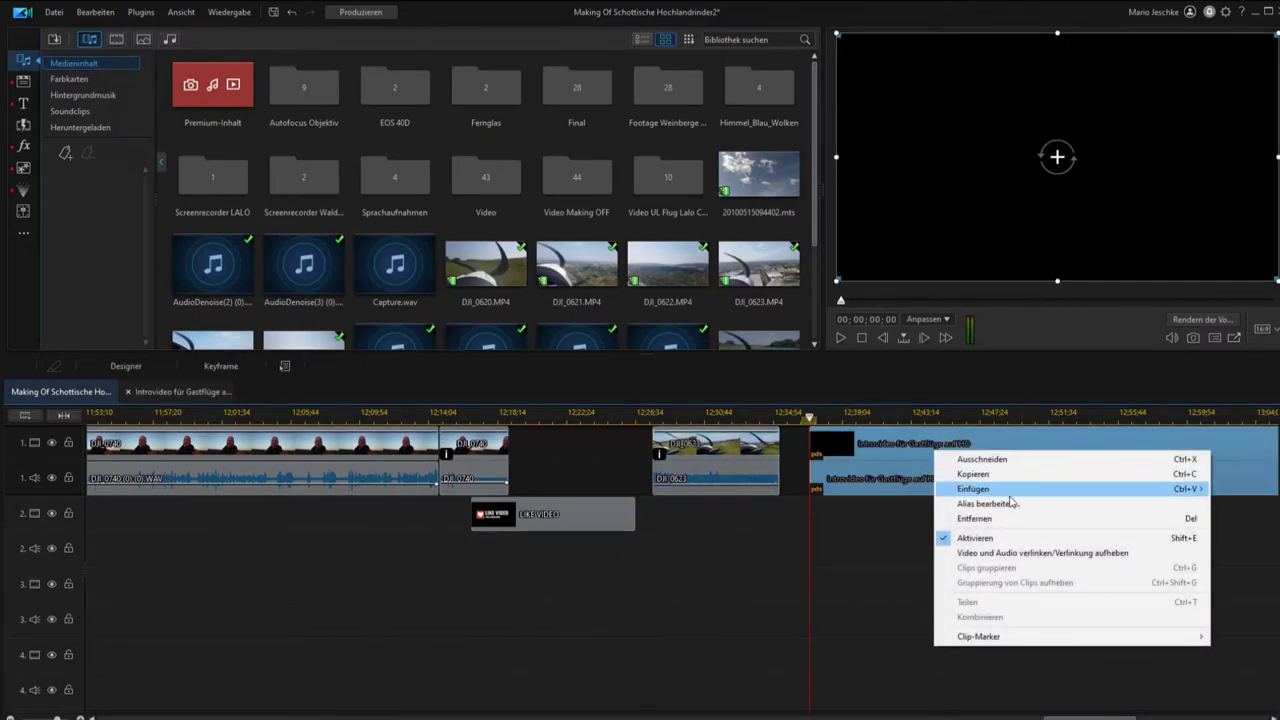
click(1037, 520)
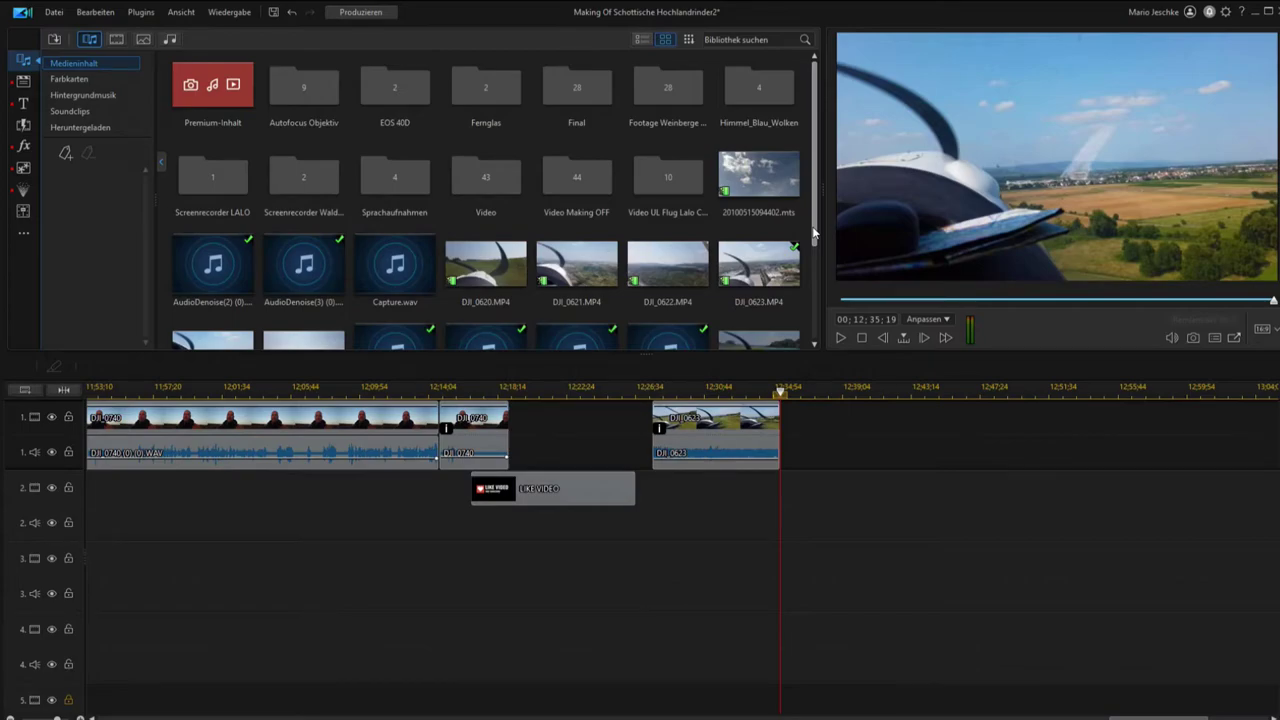
drag(814, 233, 829, 211)
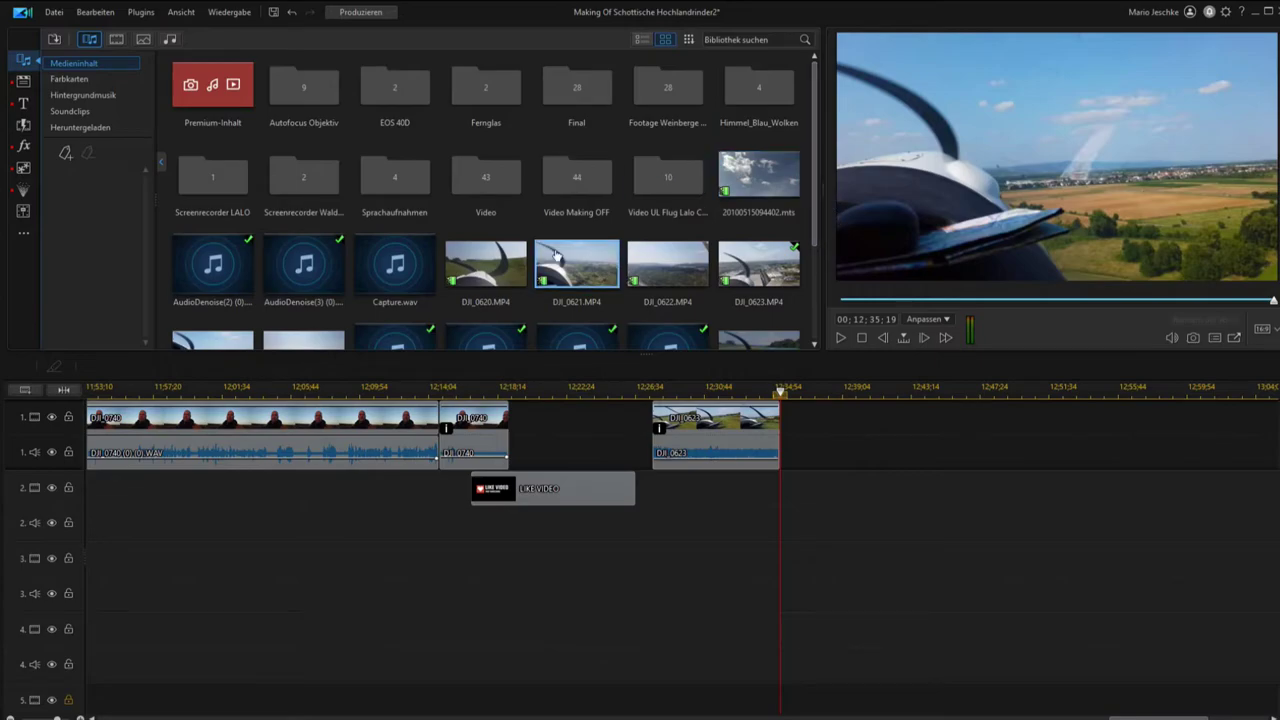
mouse_move(757, 325)
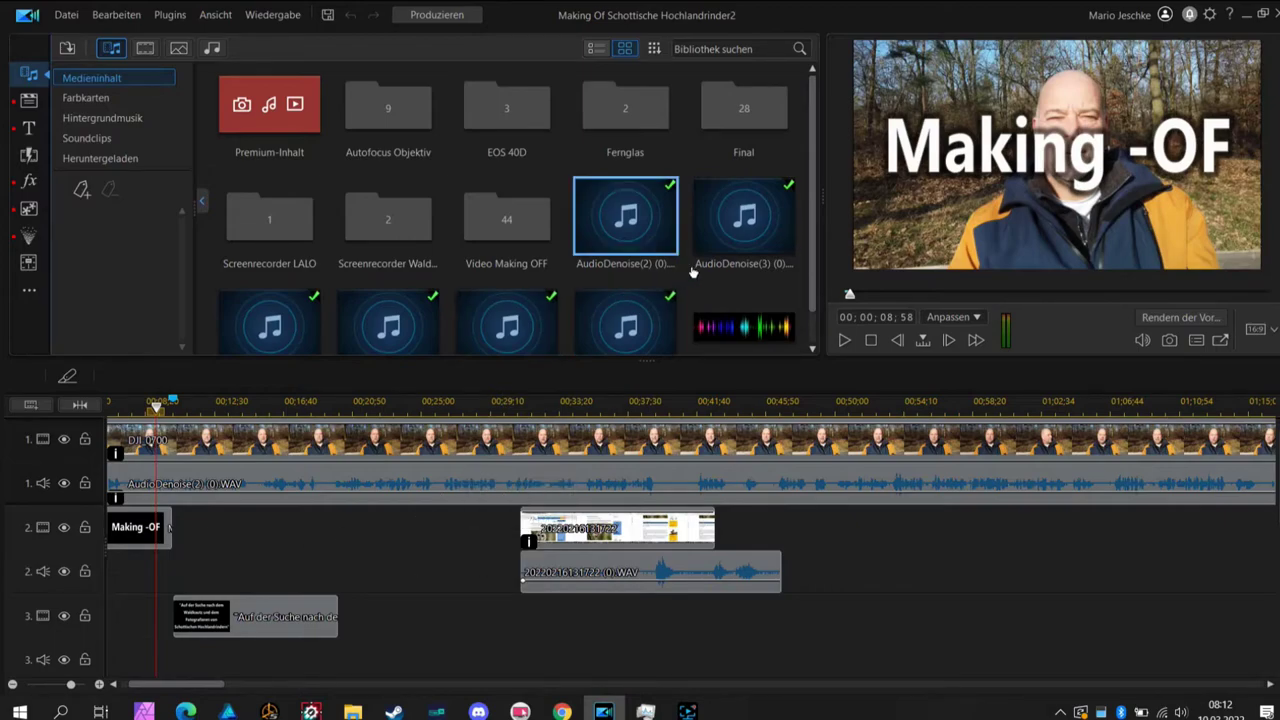
mouse_move(810, 233)
mouse_down()
mouse_move(811, 268)
mouse_move(811, 238)
mouse_up()
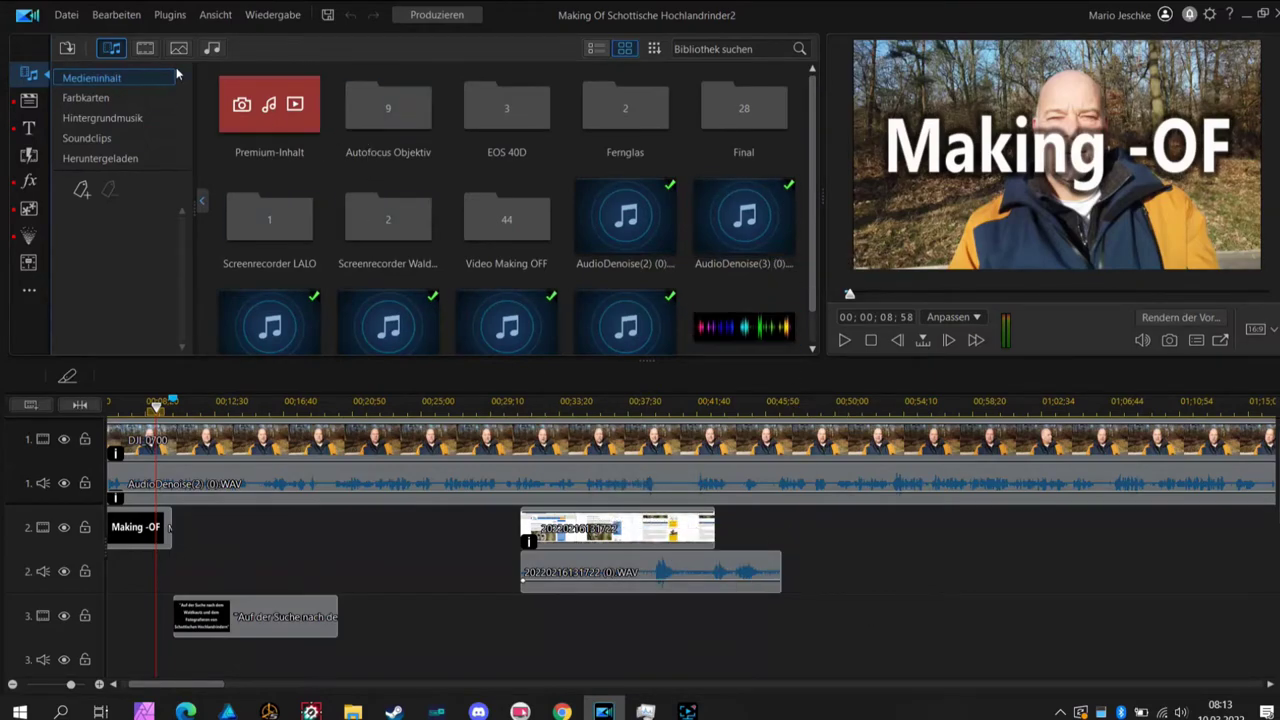
Step: Set the default behaviour for inserting projects to "Als erweitertes Projekt" in the editing preferences
click(1210, 15)
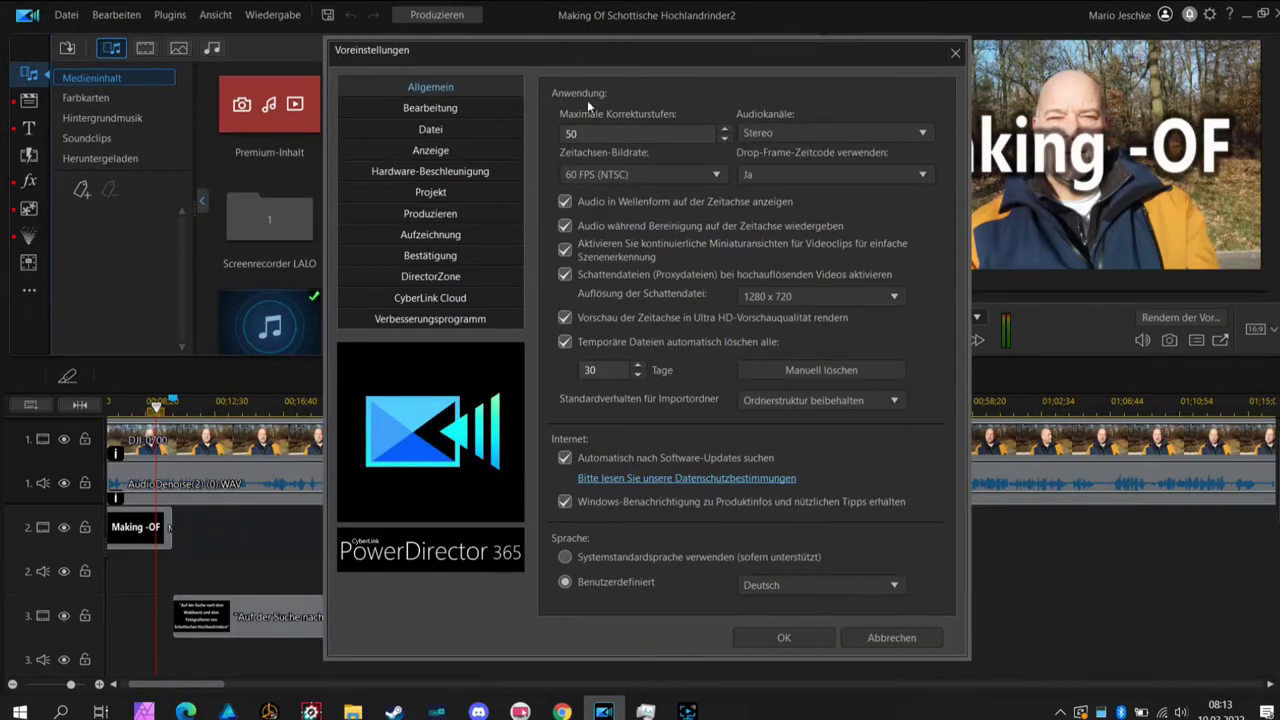
click(466, 107)
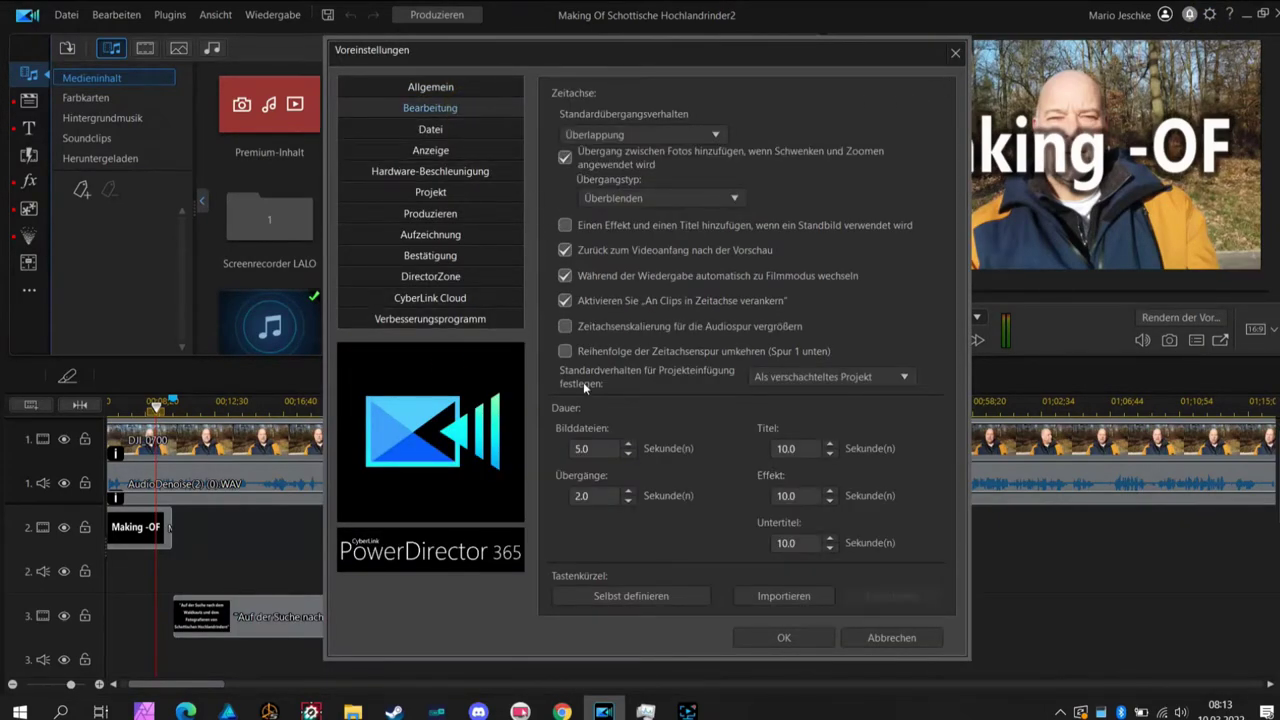
click(905, 379)
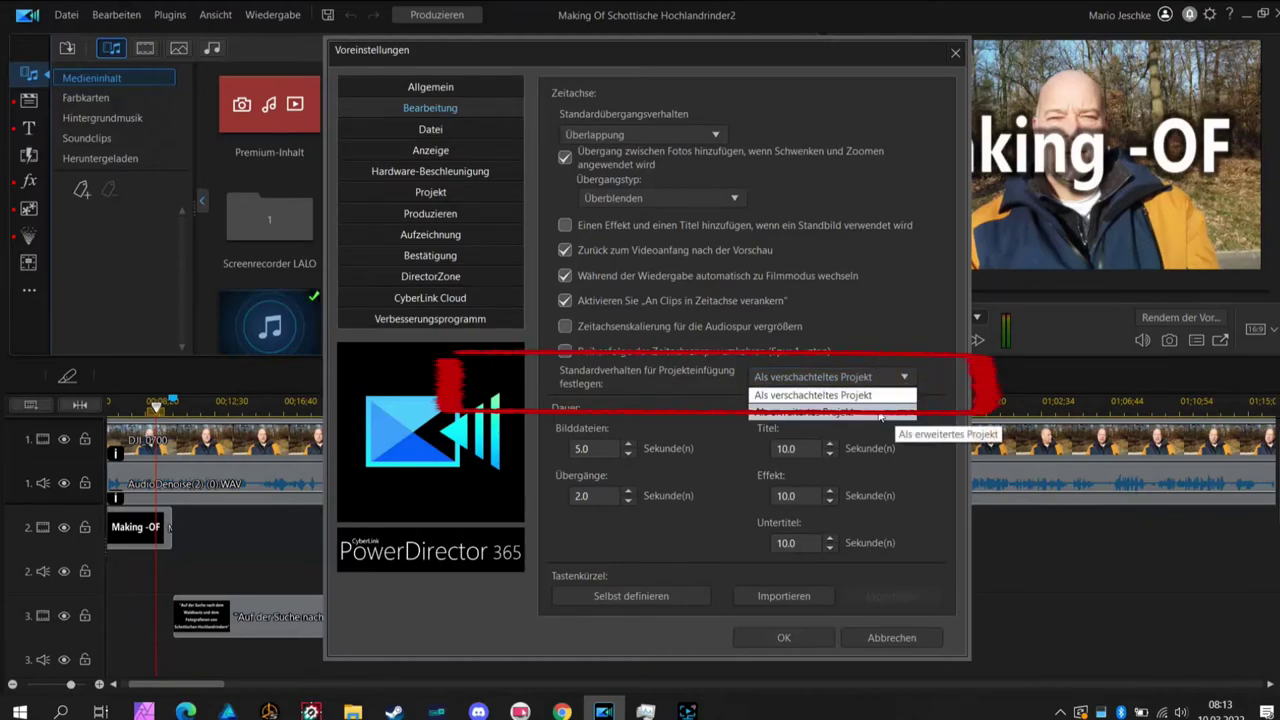
click(880, 413)
click(790, 640)
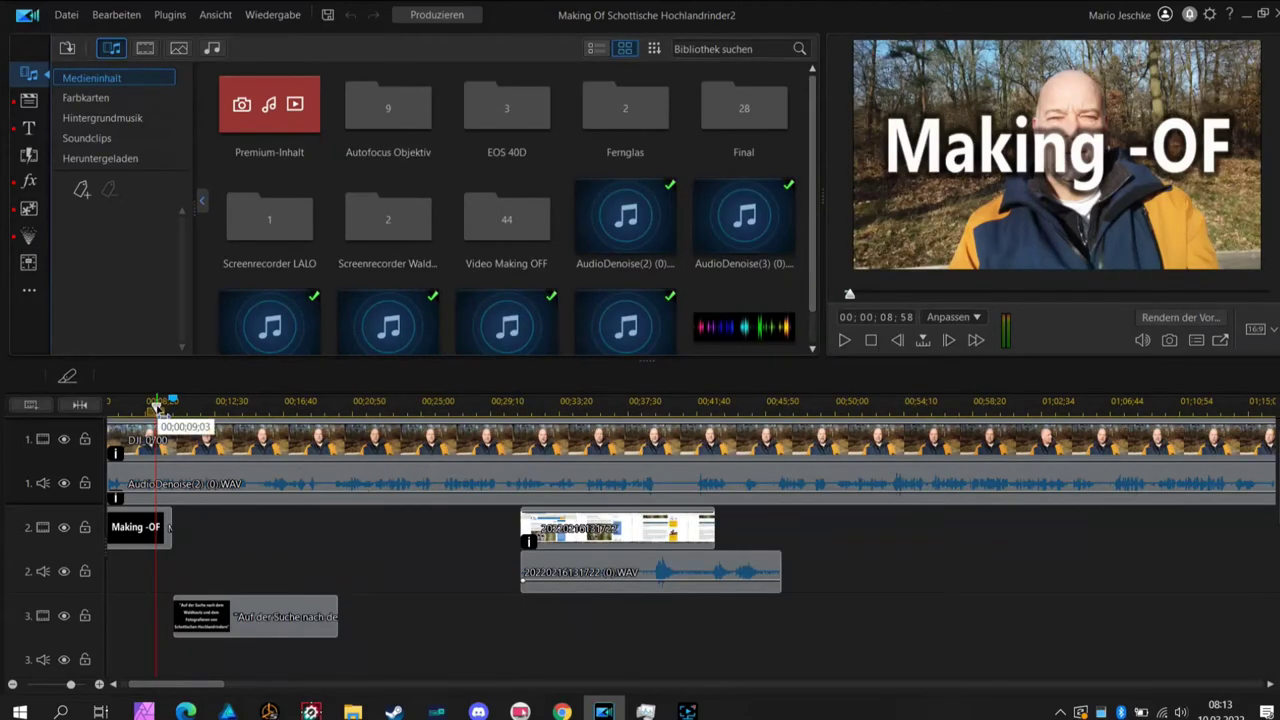
Step: Insert the project "Introvideo für Gastflüge auf HO.pds" into the empty timeline area after the LIKE VIDEO title
drag(194, 684, 815, 602)
click(557, 403)
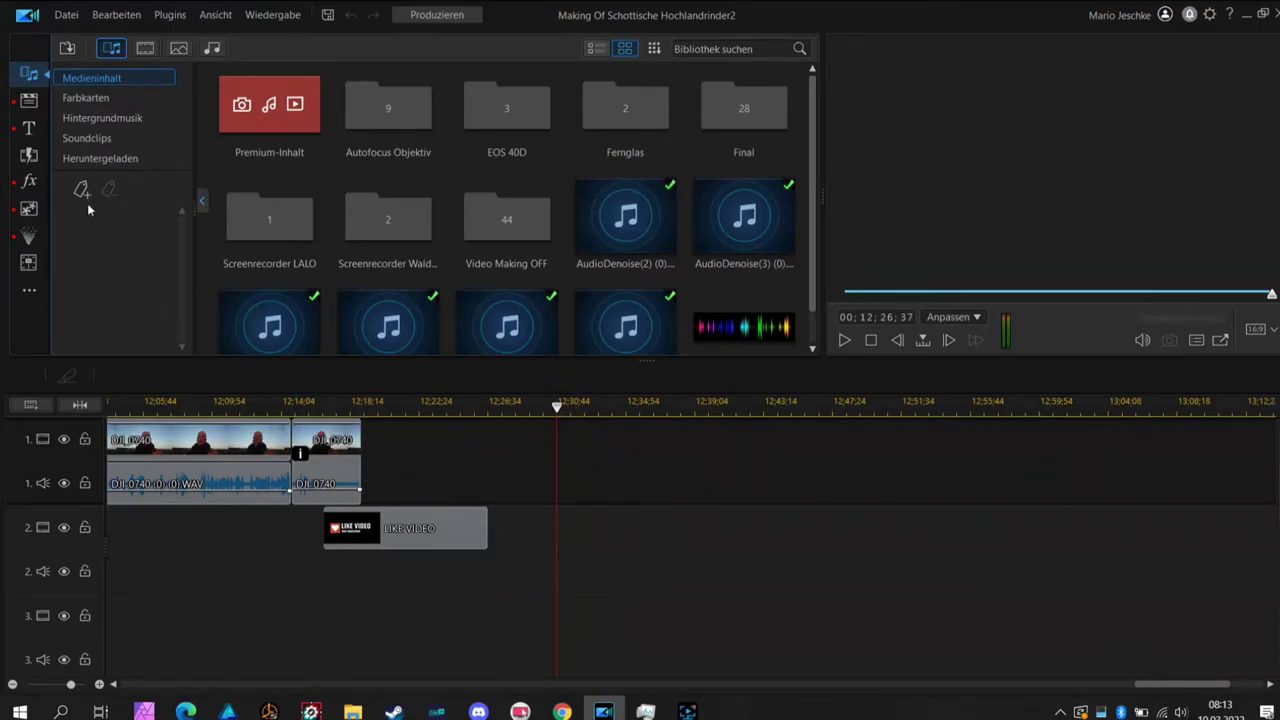
click(64, 16)
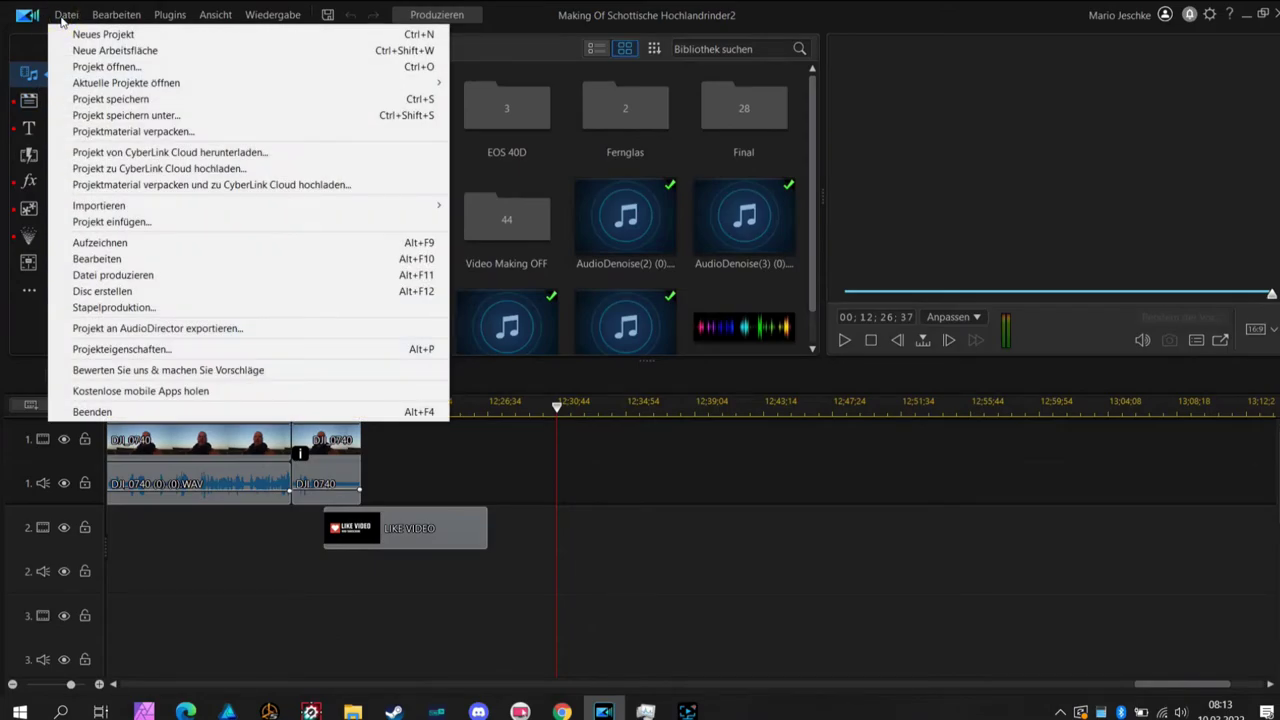
click(128, 224)
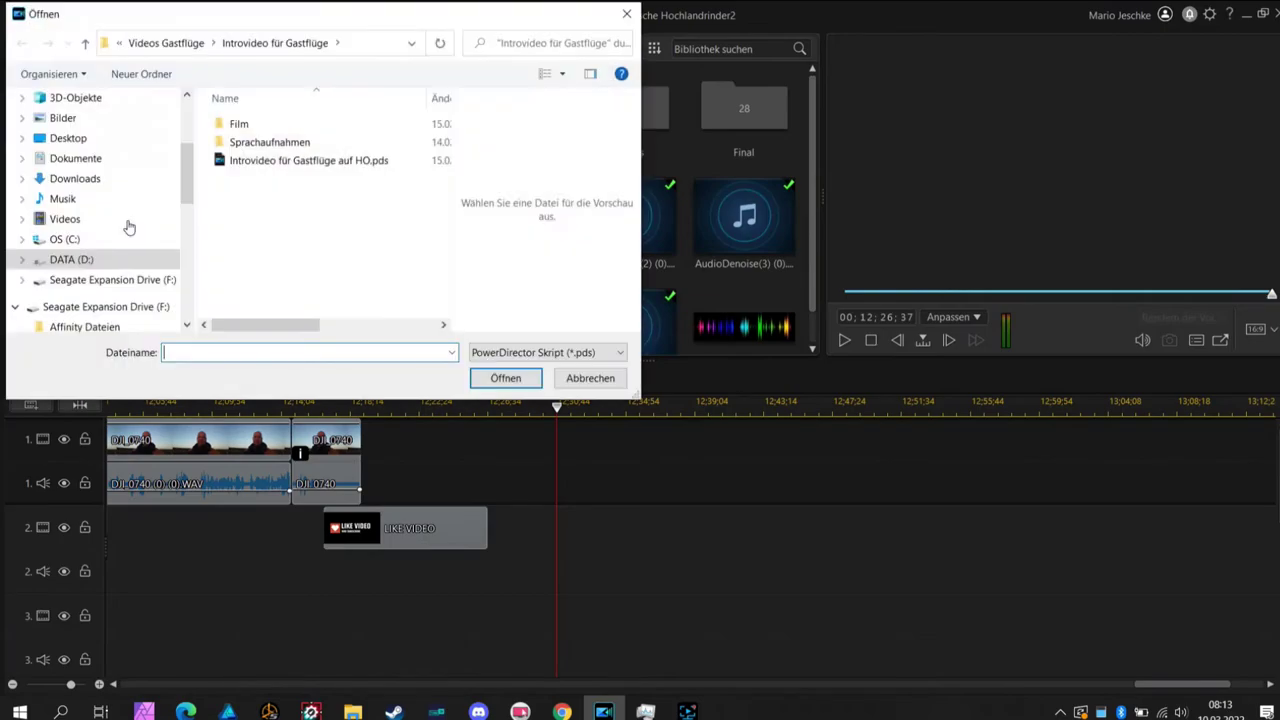
click(253, 168)
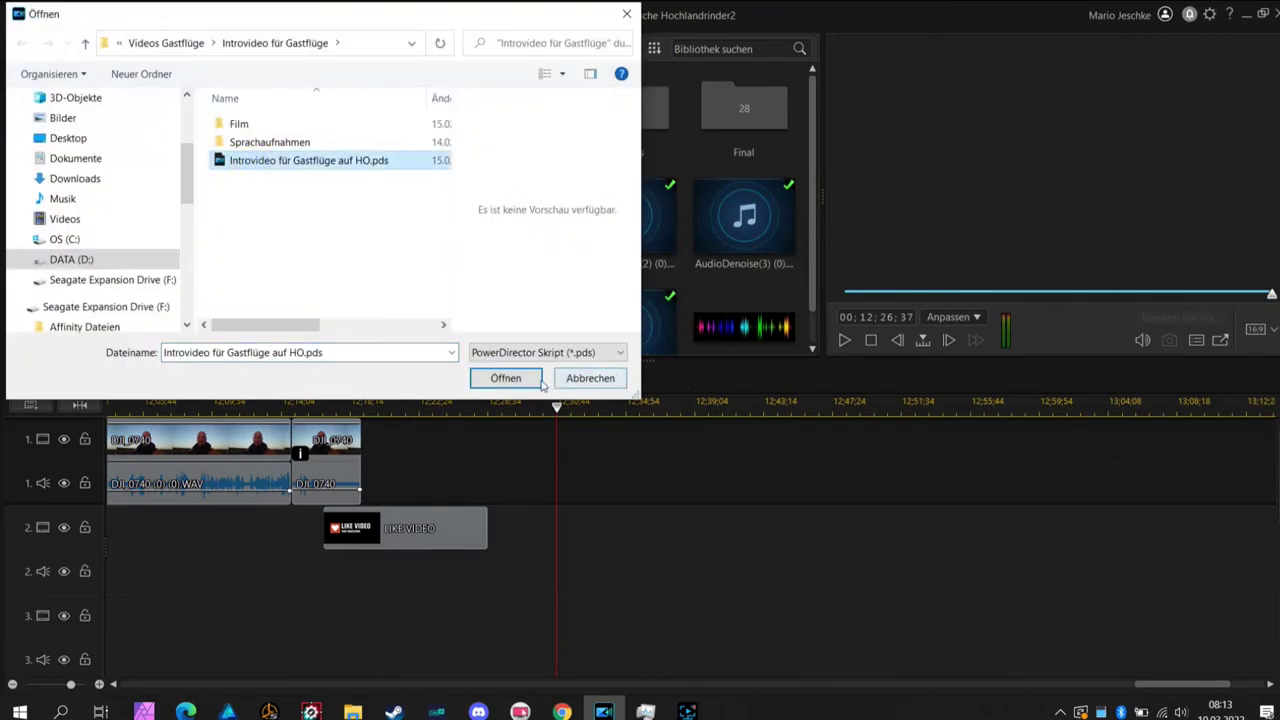
click(506, 378)
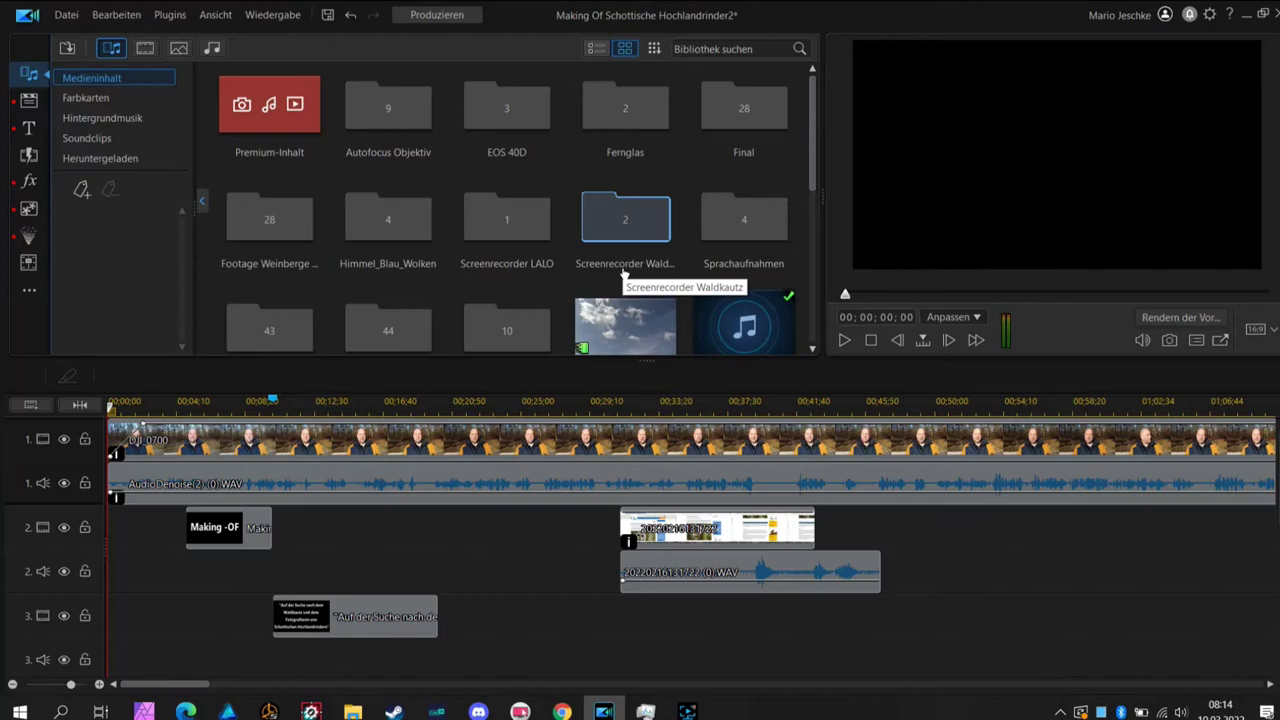
Step: Copy the DJI_0622 clip on track 1 from among the expanded intro project's clips
mouse_move(812, 165)
mouse_down()
mouse_move(817, 340)
mouse_move(815, 140)
mouse_up()
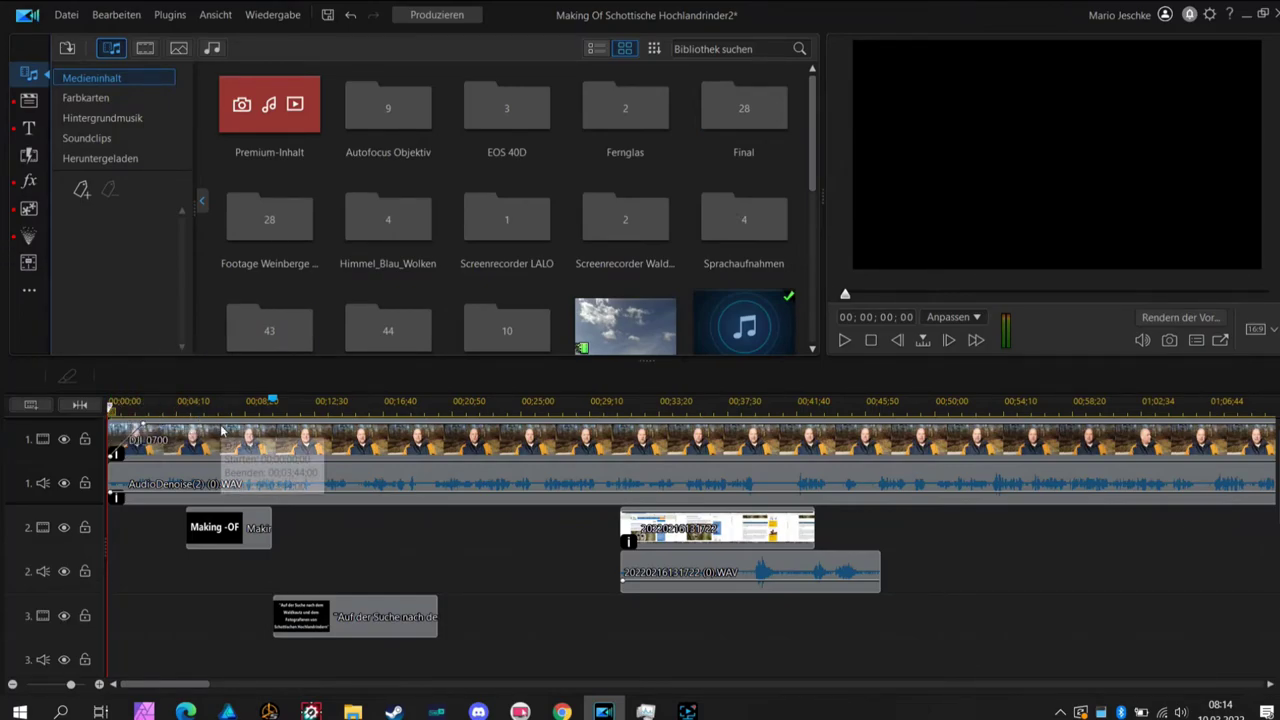
drag(174, 684, 1130, 700)
click(471, 405)
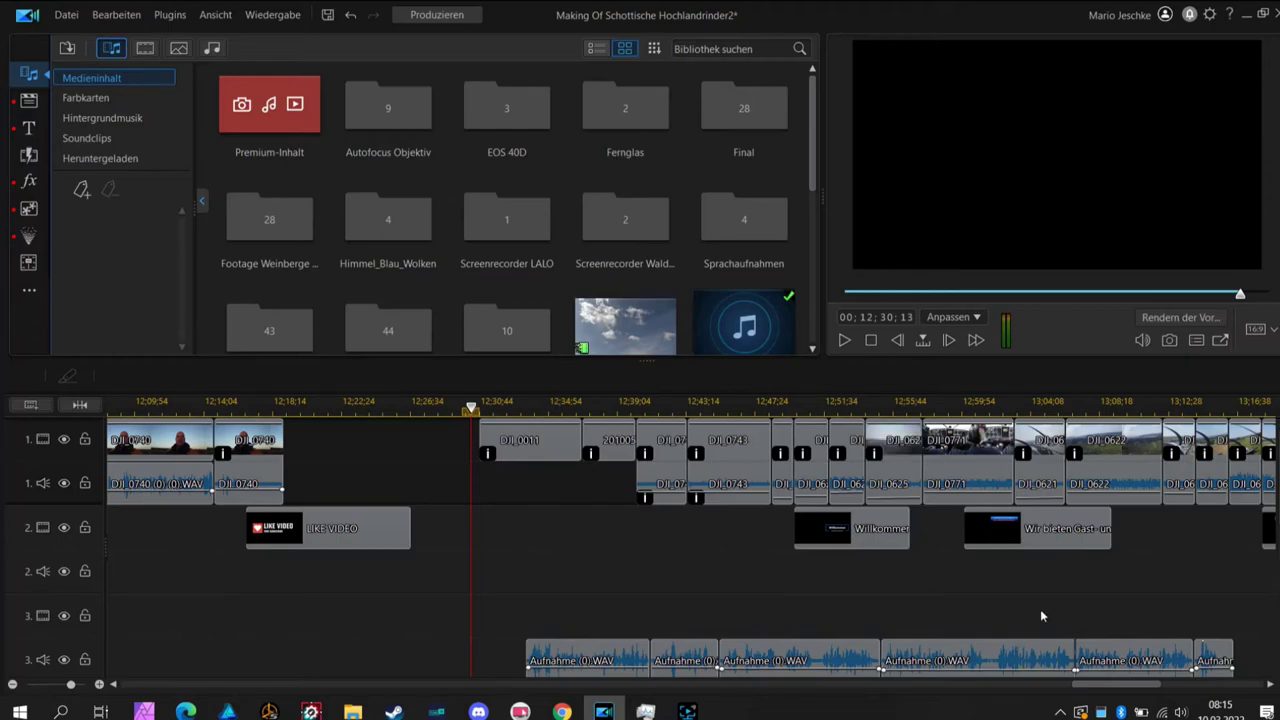
click(1124, 449)
right_click(1124, 449)
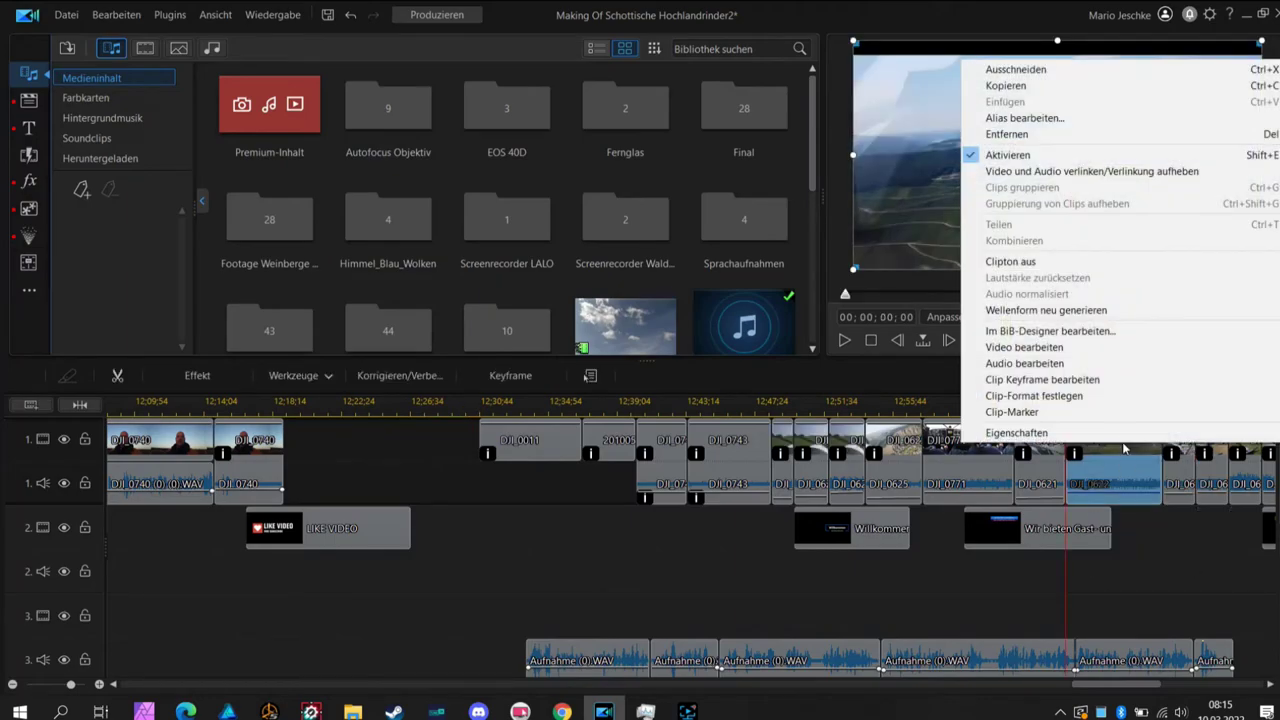
click(1050, 86)
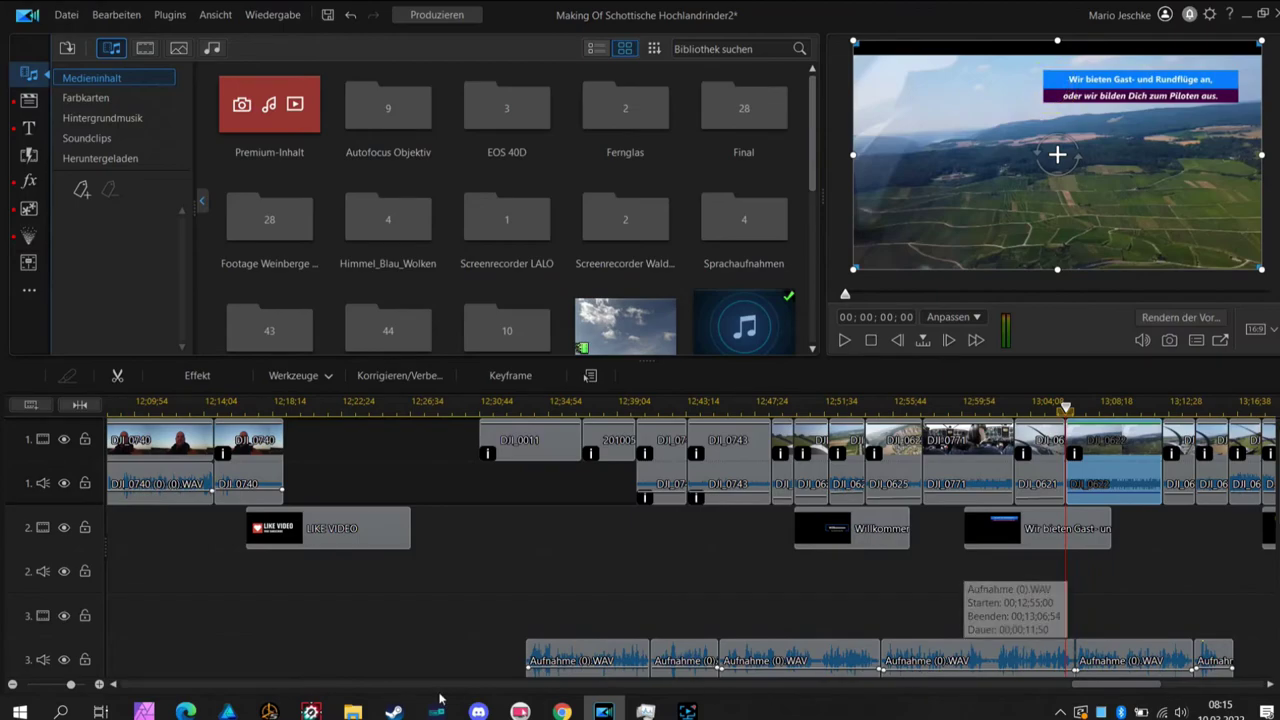
Step: Paste the copied clip into track 1 at 00;12;28;23 using "Einsetzen, einfügen und alle Clips verschieben"
click(441, 406)
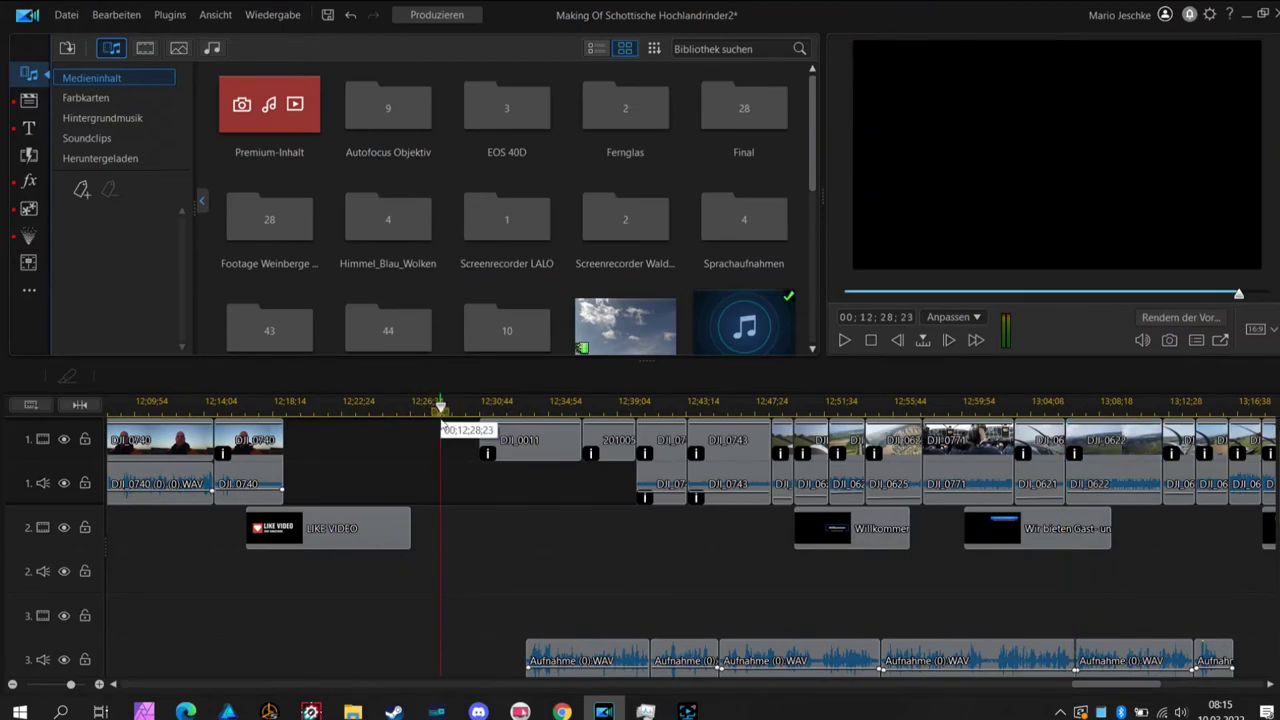
right_click(441, 436)
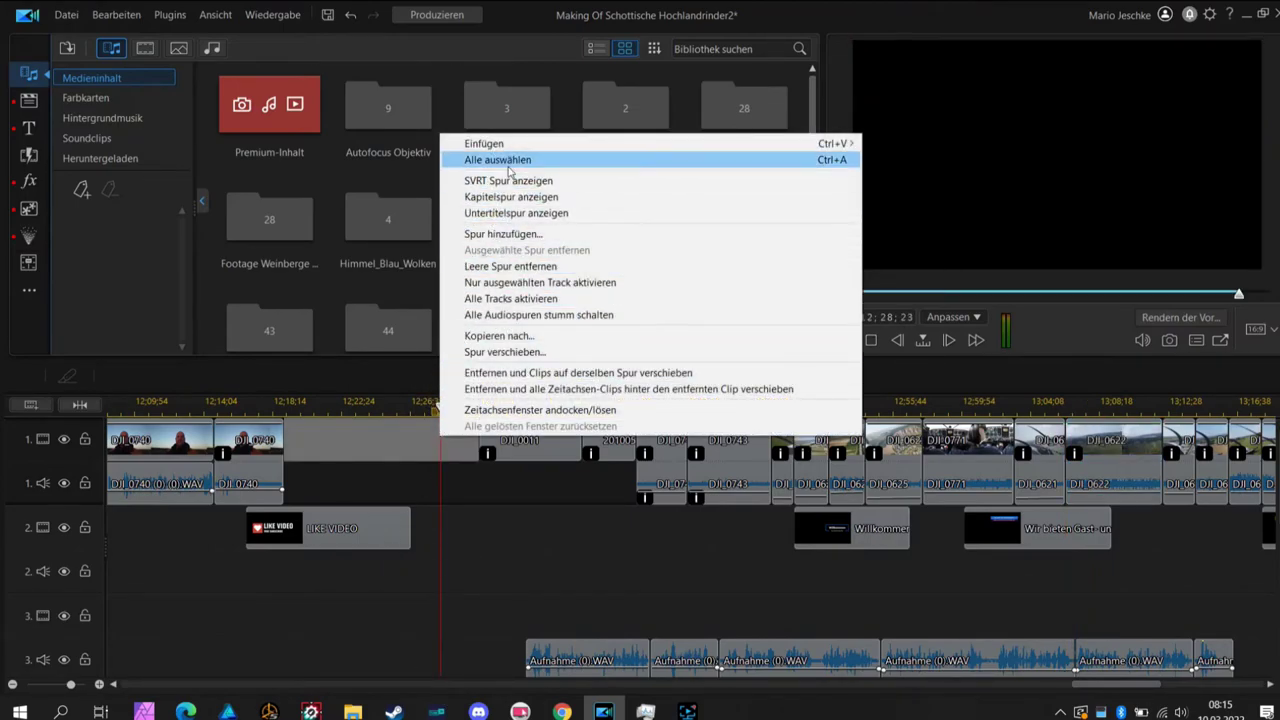
mouse_move(520, 145)
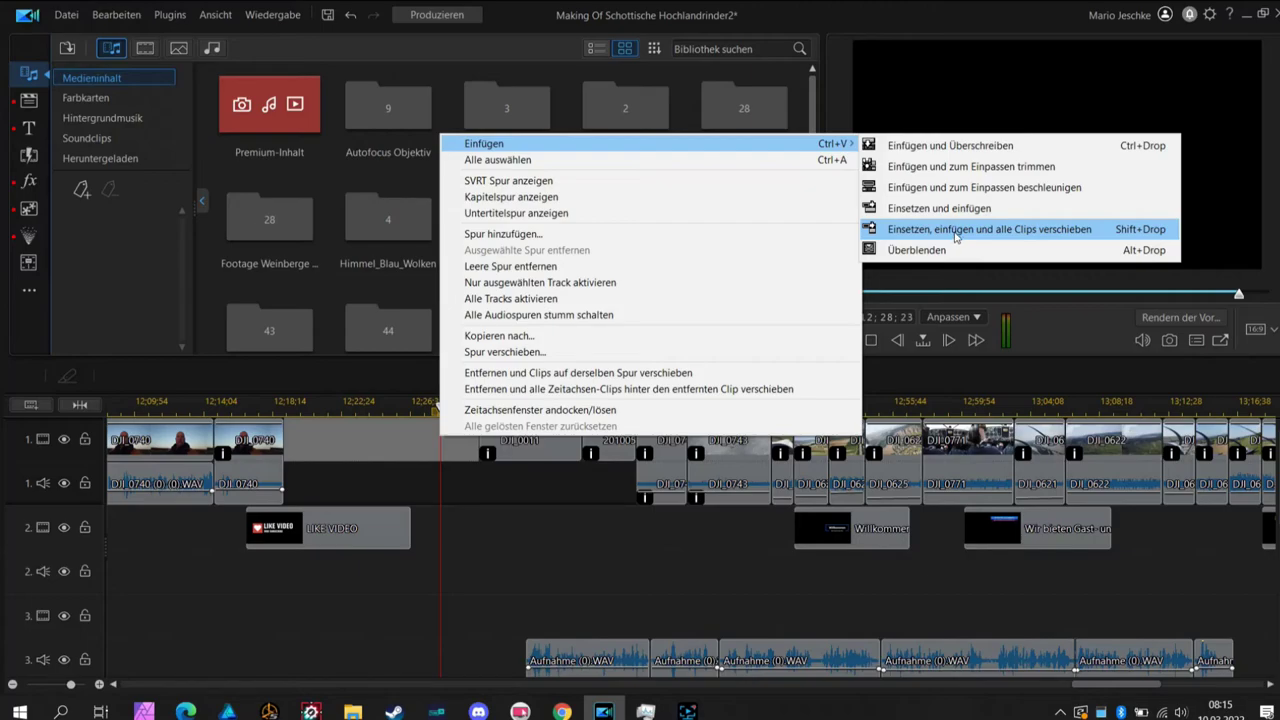
click(955, 230)
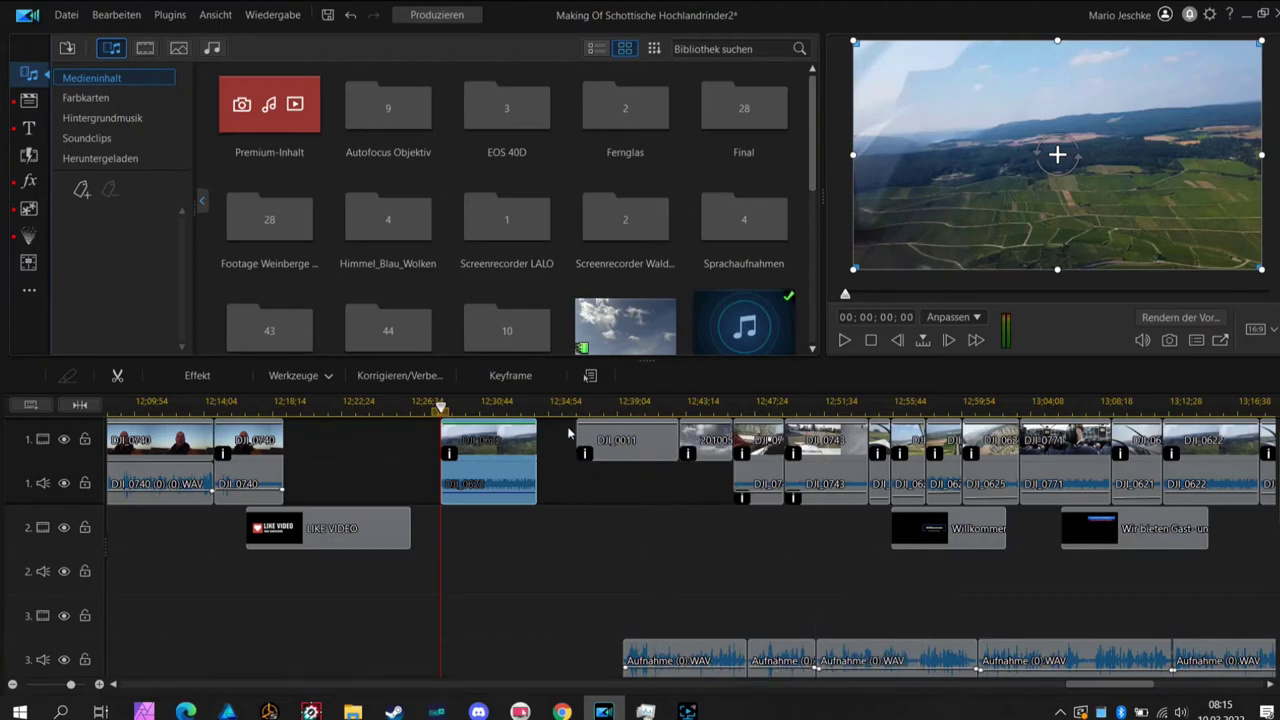
Step: Select all expanded intro project clips on tracks 1 to 4 behind the pasted DJI_0622 clip and remove them
mouse_move(565, 430)
mouse_down()
mouse_move(571, 608)
mouse_move(757, 690)
mouse_move(1148, 706)
mouse_move(1162, 684)
mouse_move(1198, 686)
mouse_up()
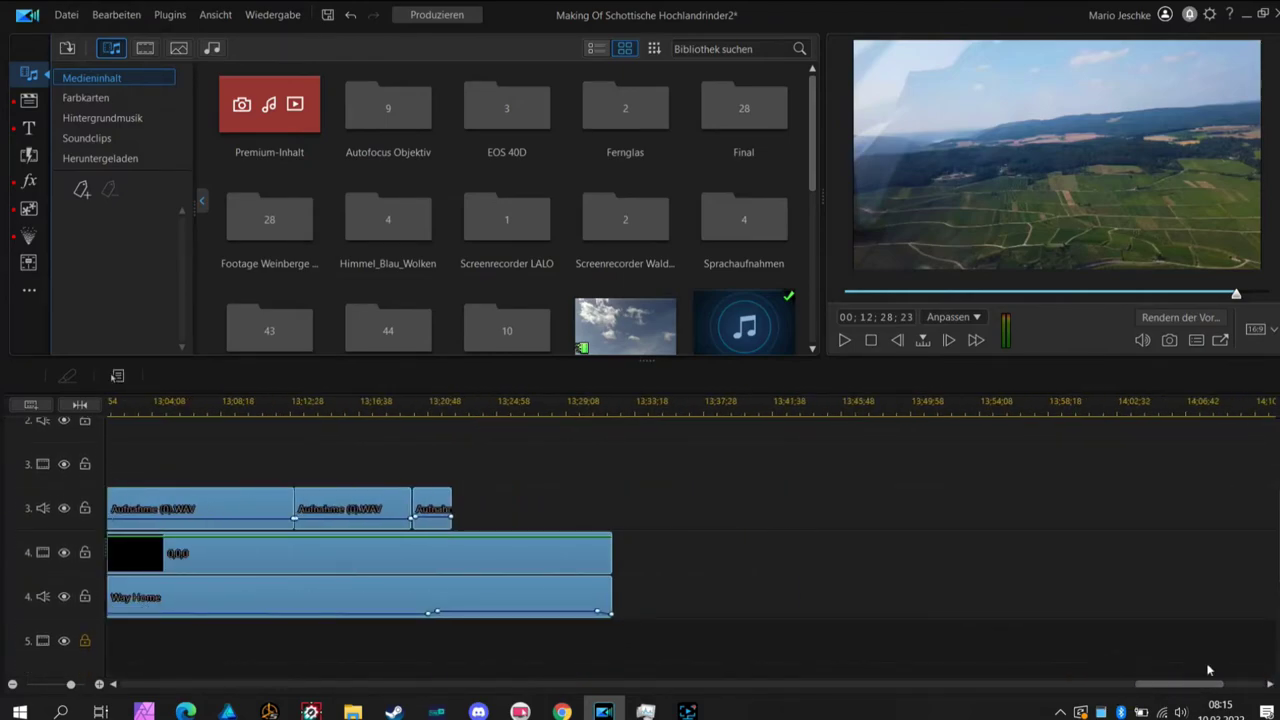
scroll(1266, 556, up, 4)
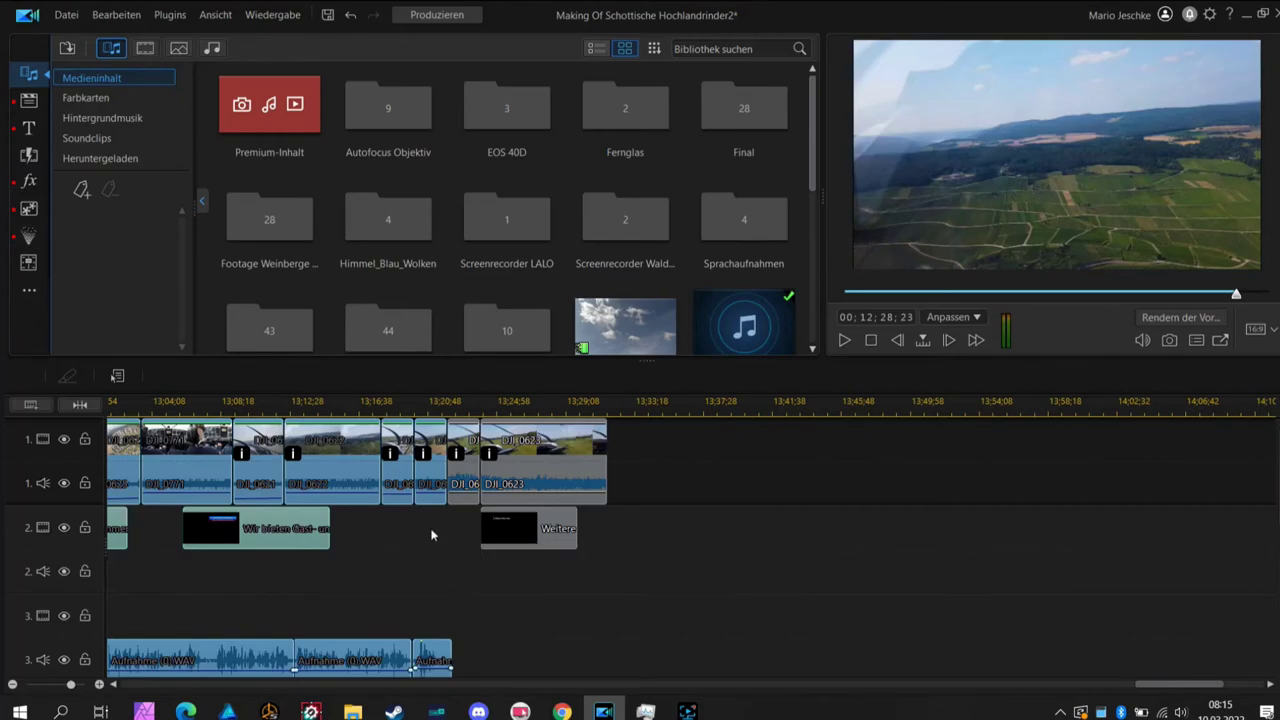
click(457, 470)
click(548, 452)
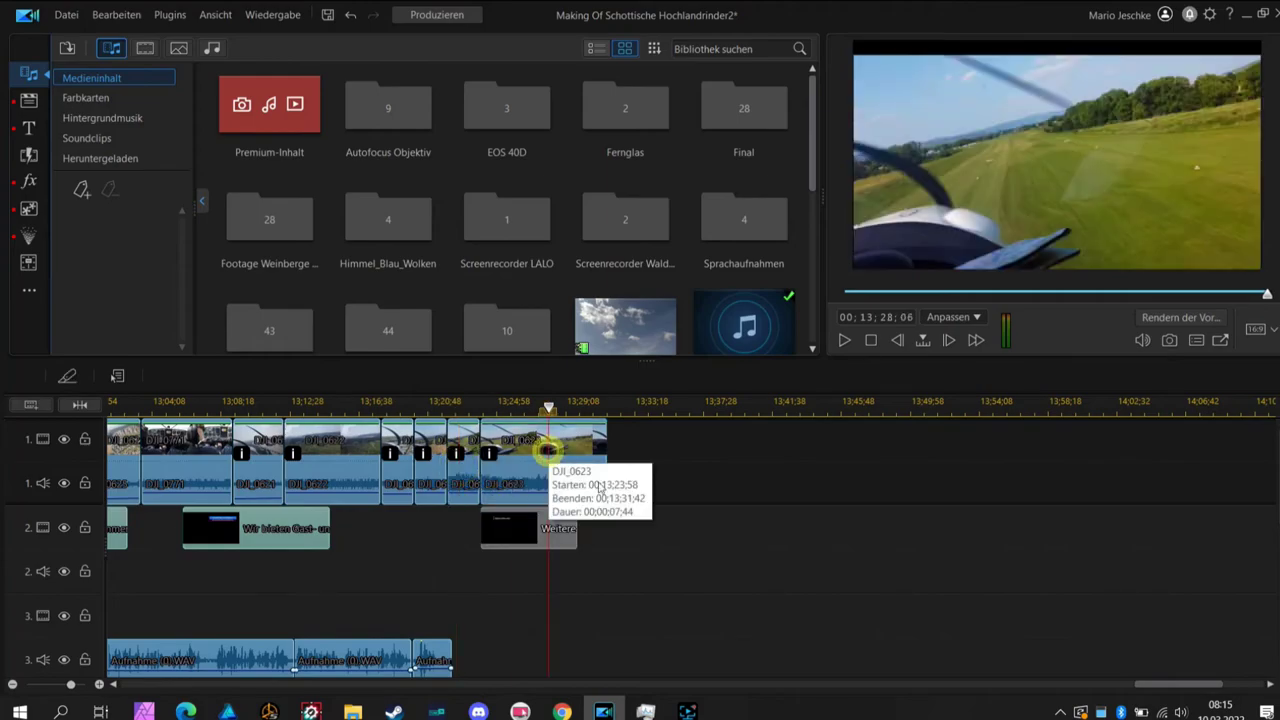
click(567, 535)
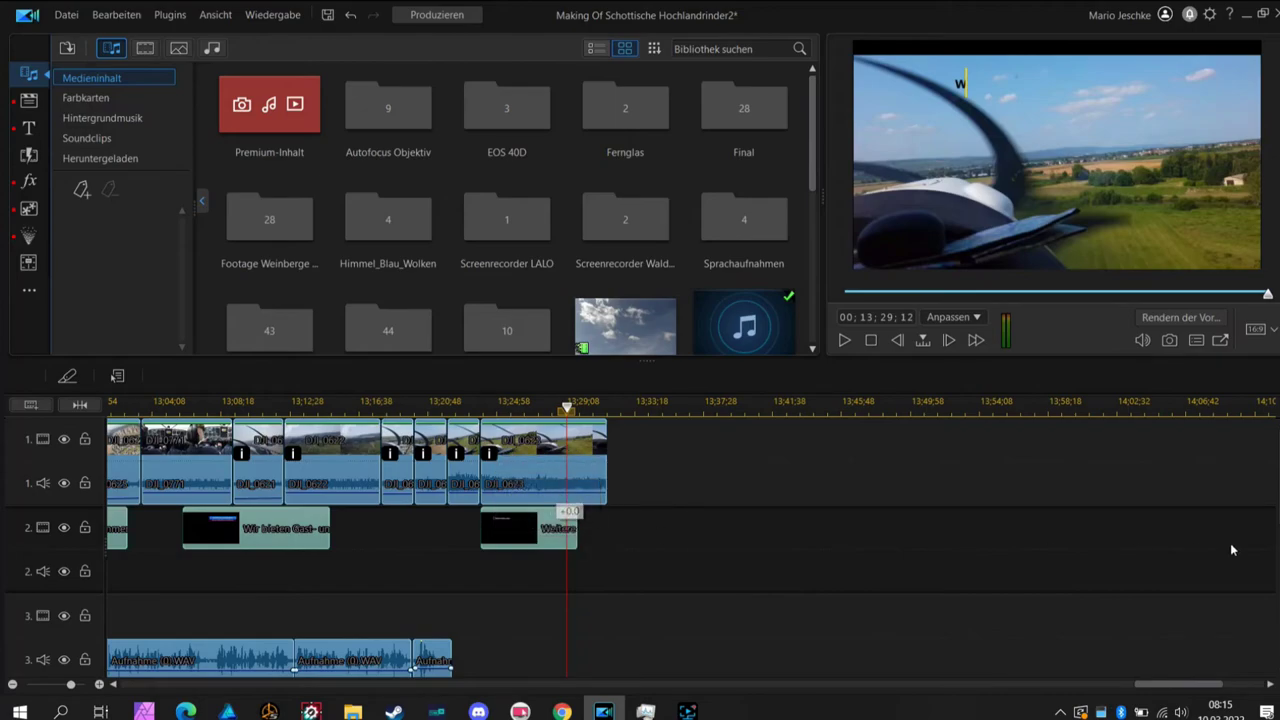
scroll(1278, 495, down, 6)
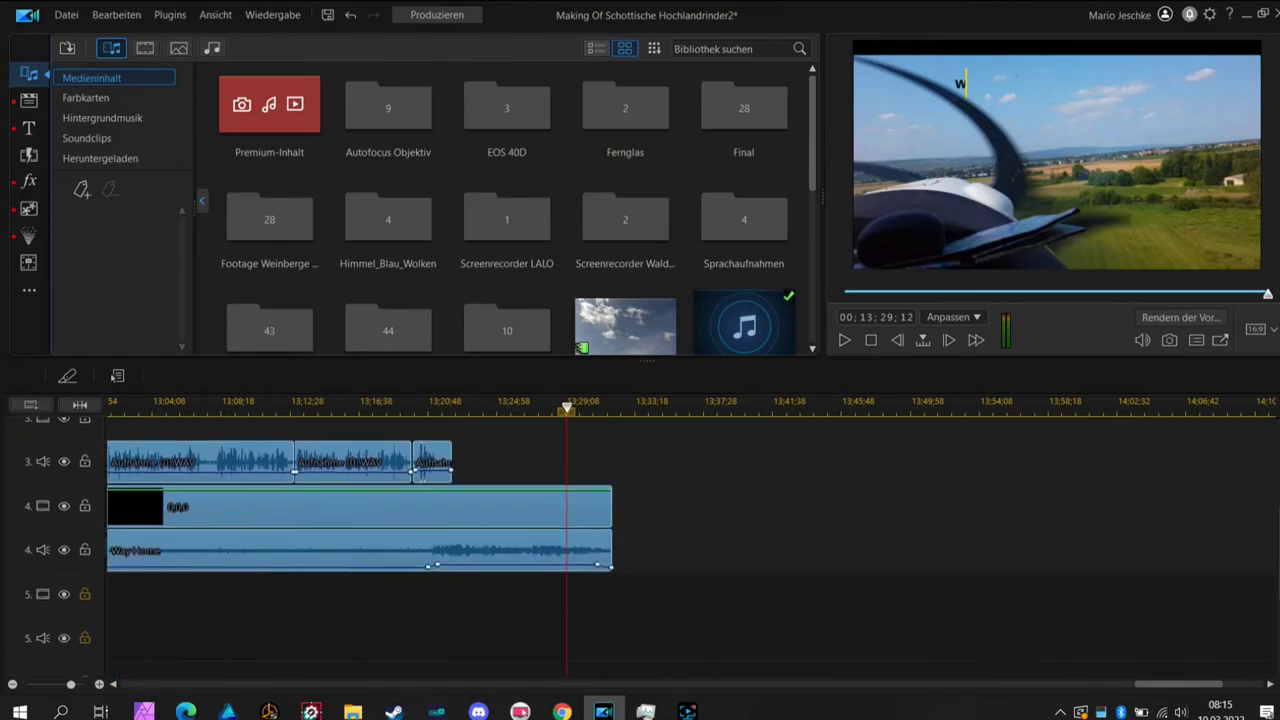
scroll(1278, 495, up, 6)
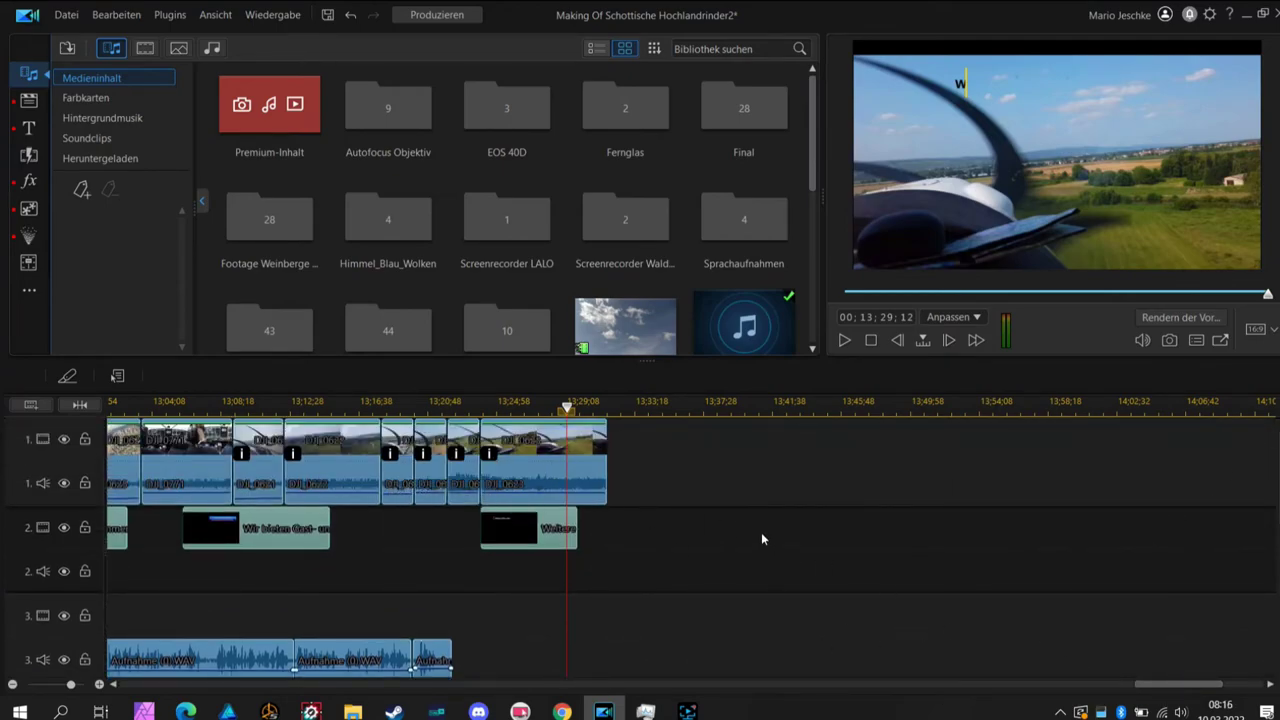
drag(1135, 685, 1154, 704)
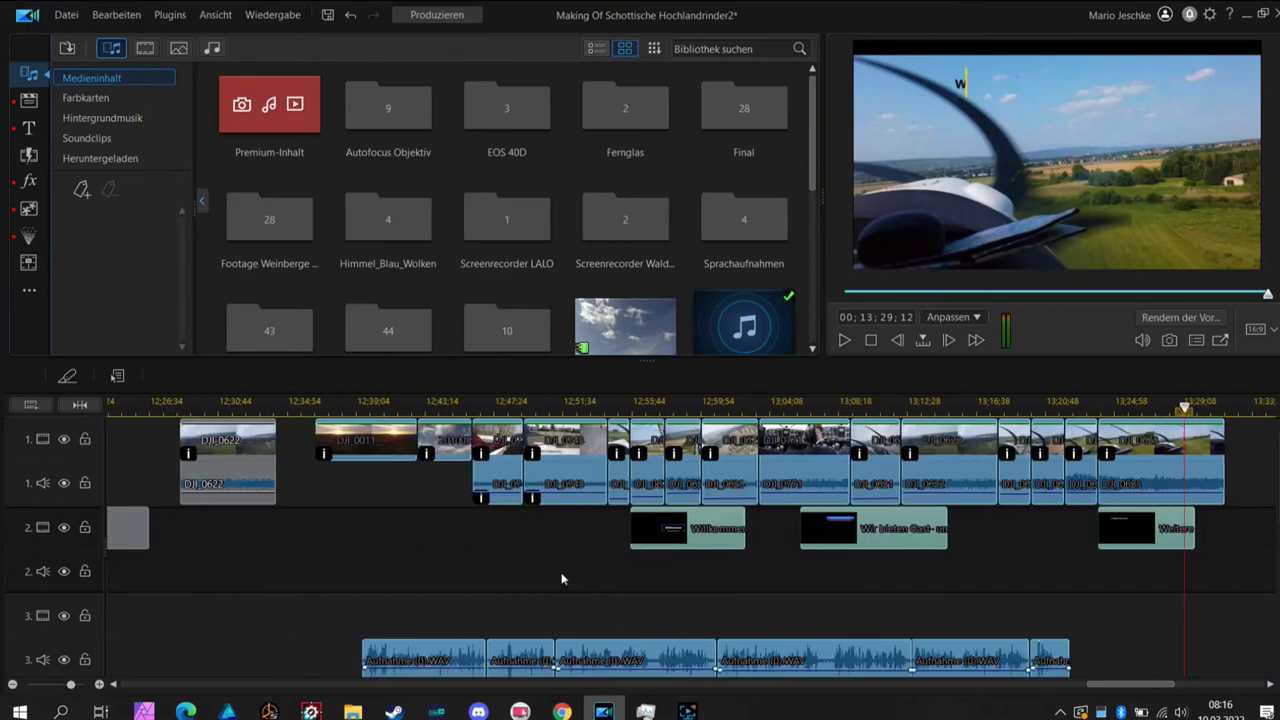
right_click(397, 450)
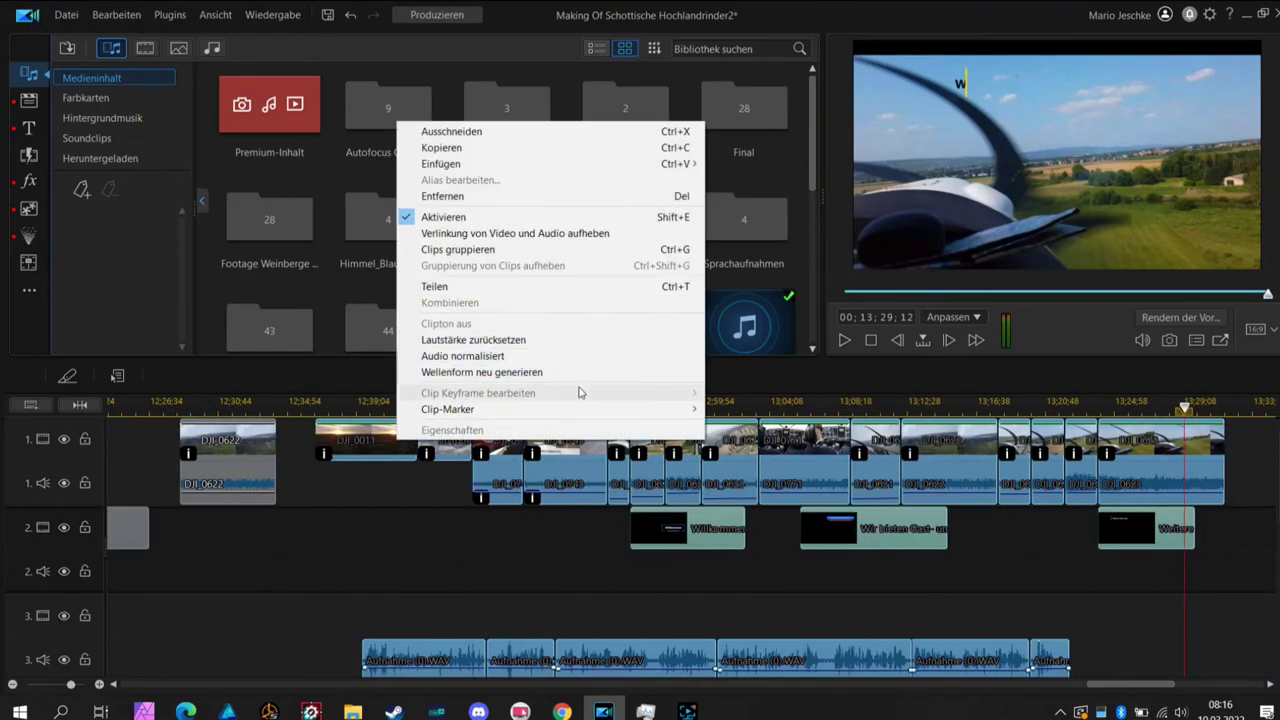
click(613, 197)
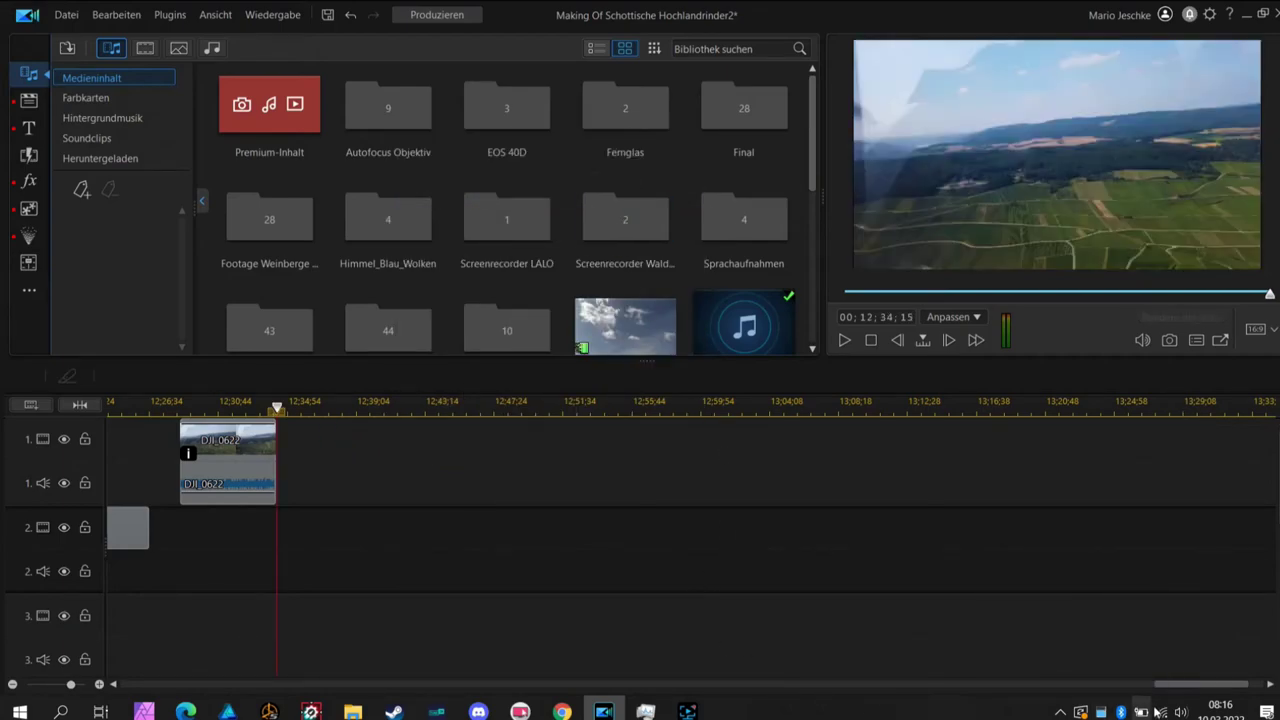
drag(1212, 684, 1165, 684)
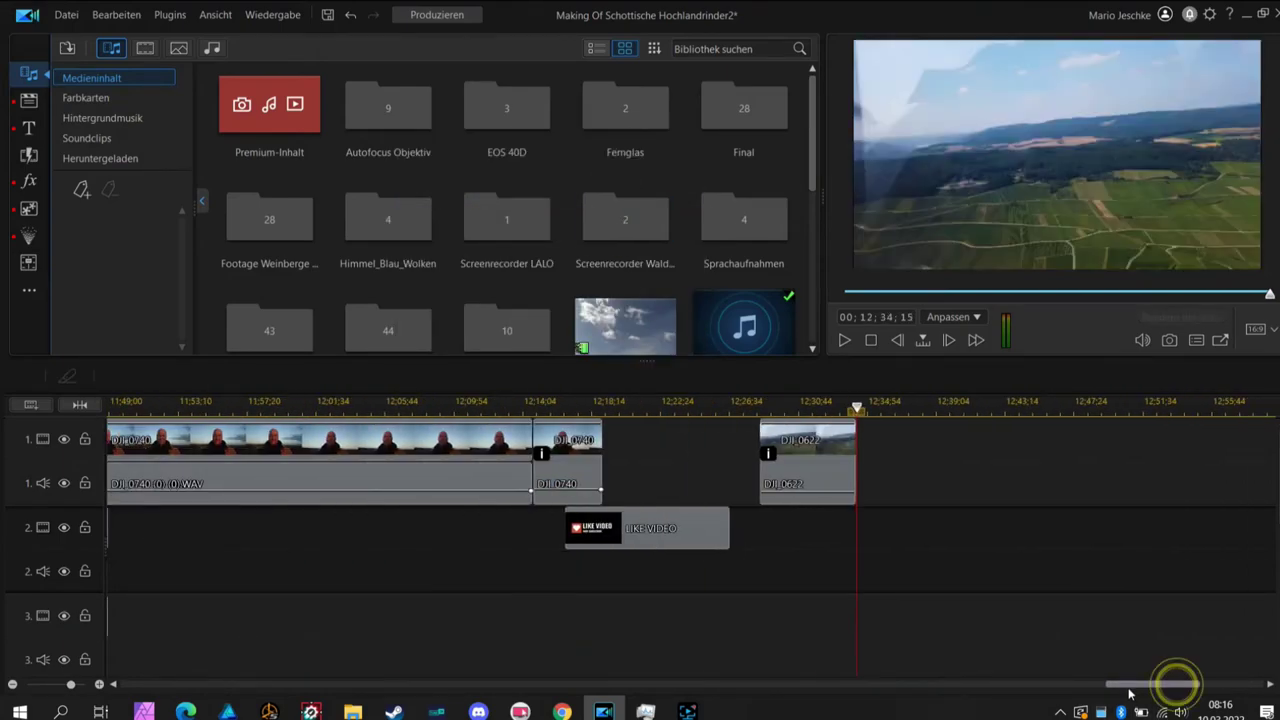
click(825, 460)
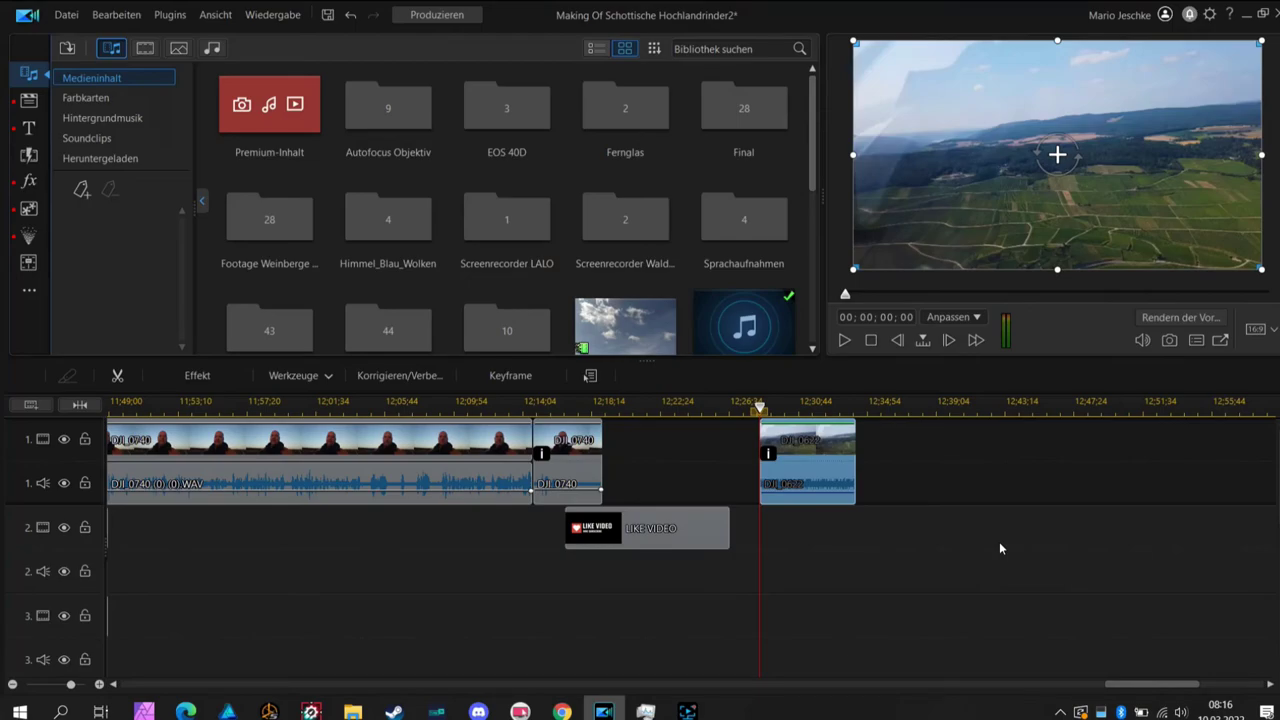
click(66, 14)
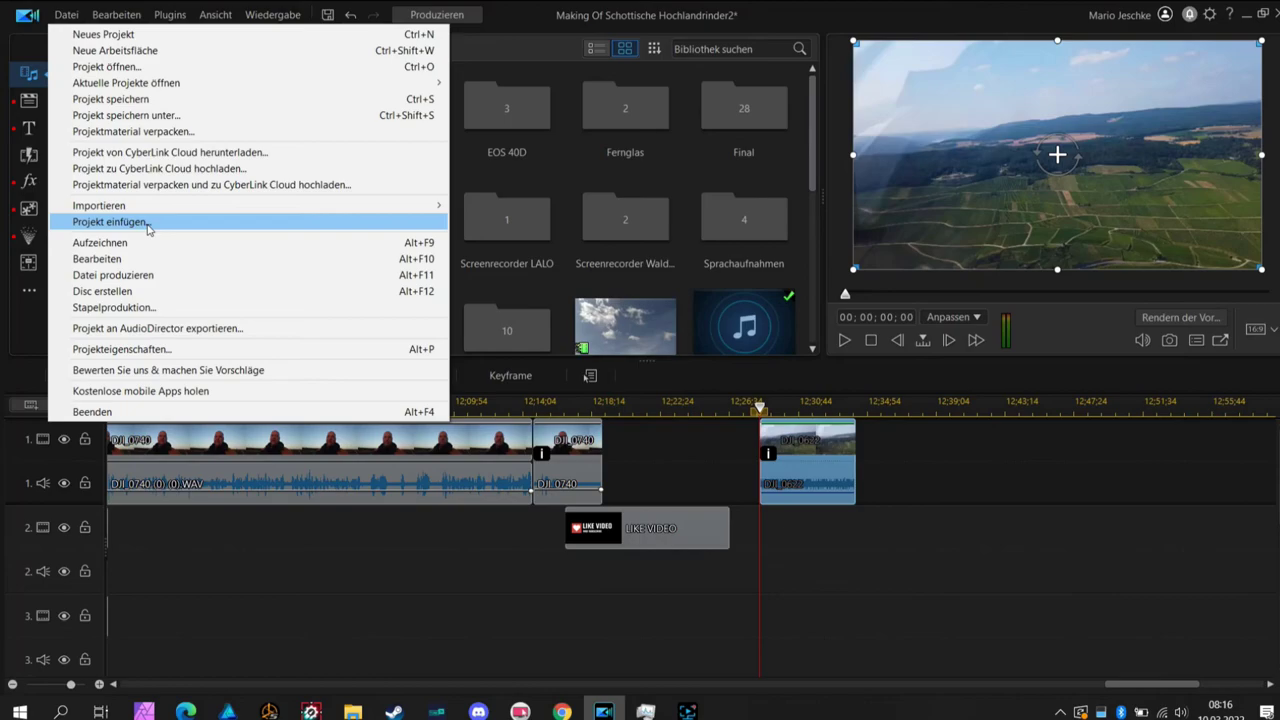
click(505, 12)
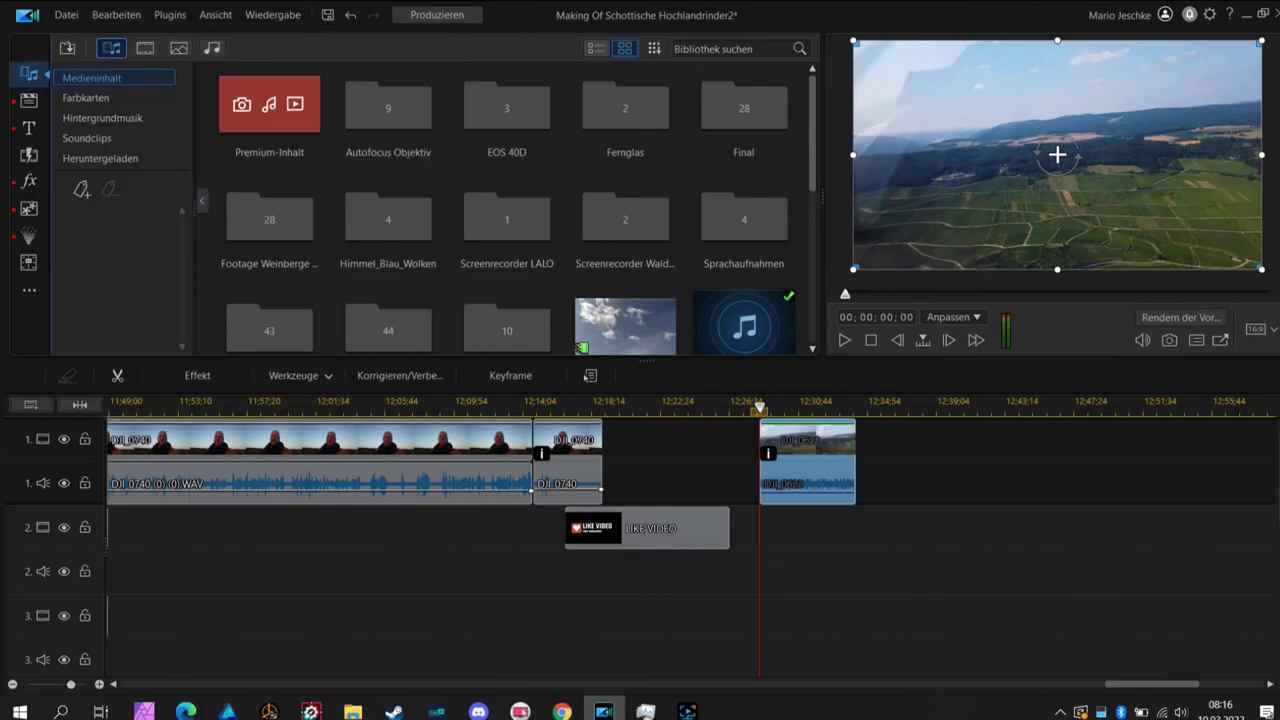
Step: Set the default behaviour for inserting projects back to "Als verschachteltes Projekt" in the editing preferences
click(1209, 14)
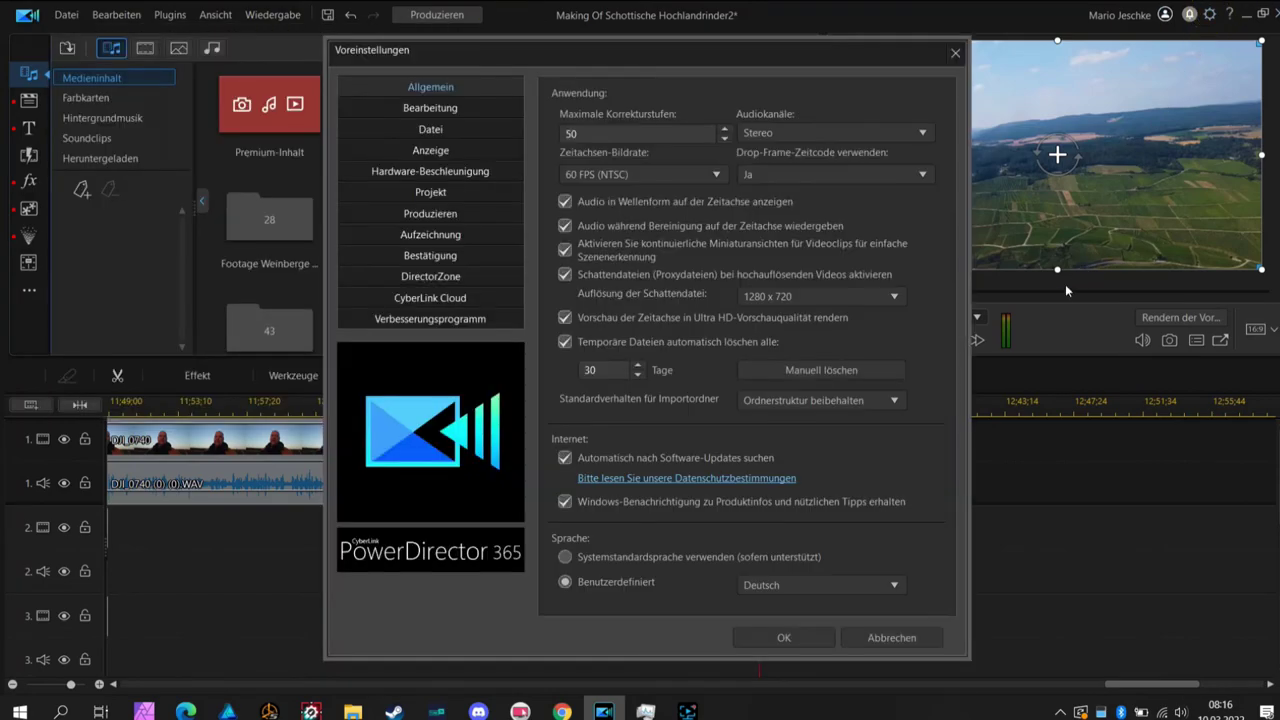
click(437, 108)
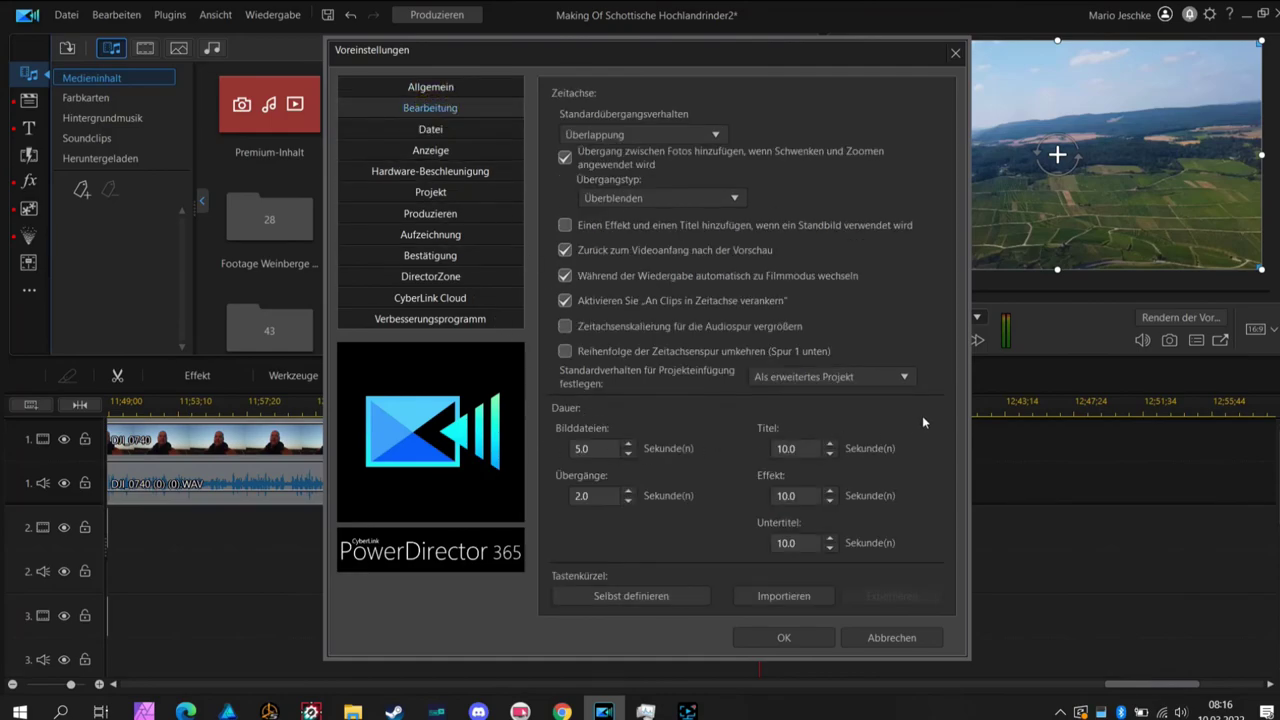
click(910, 384)
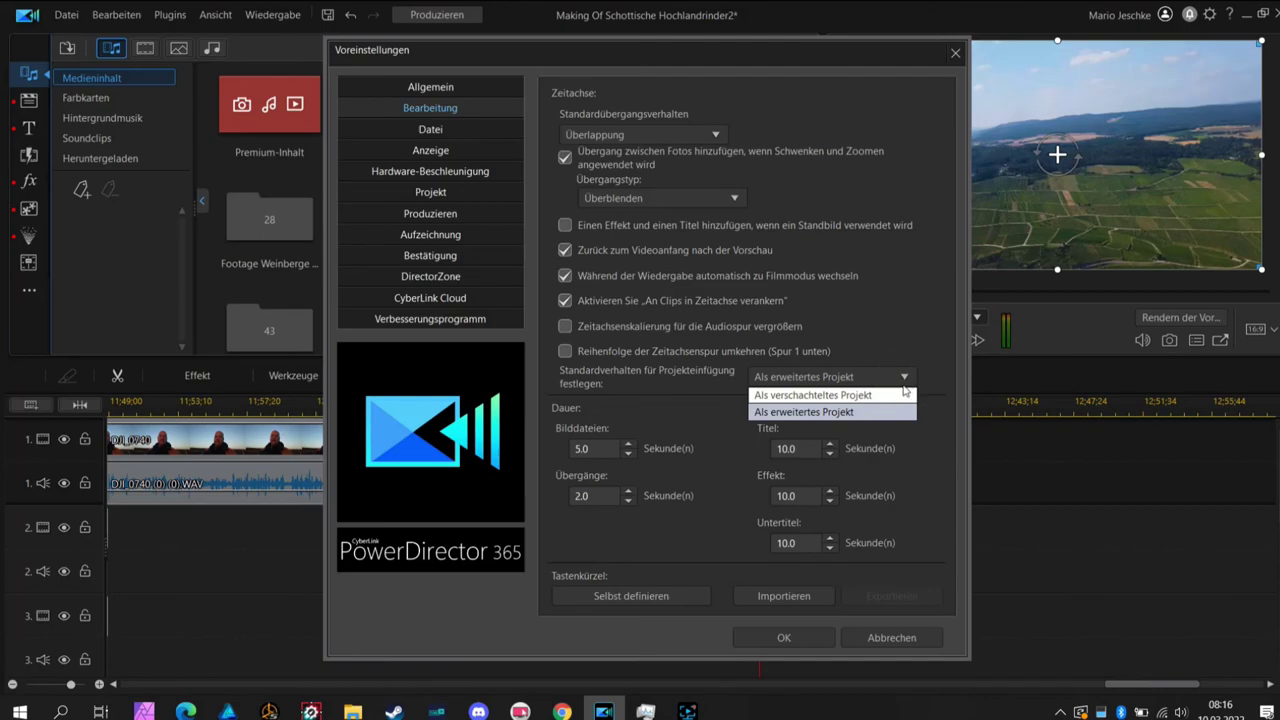
click(895, 395)
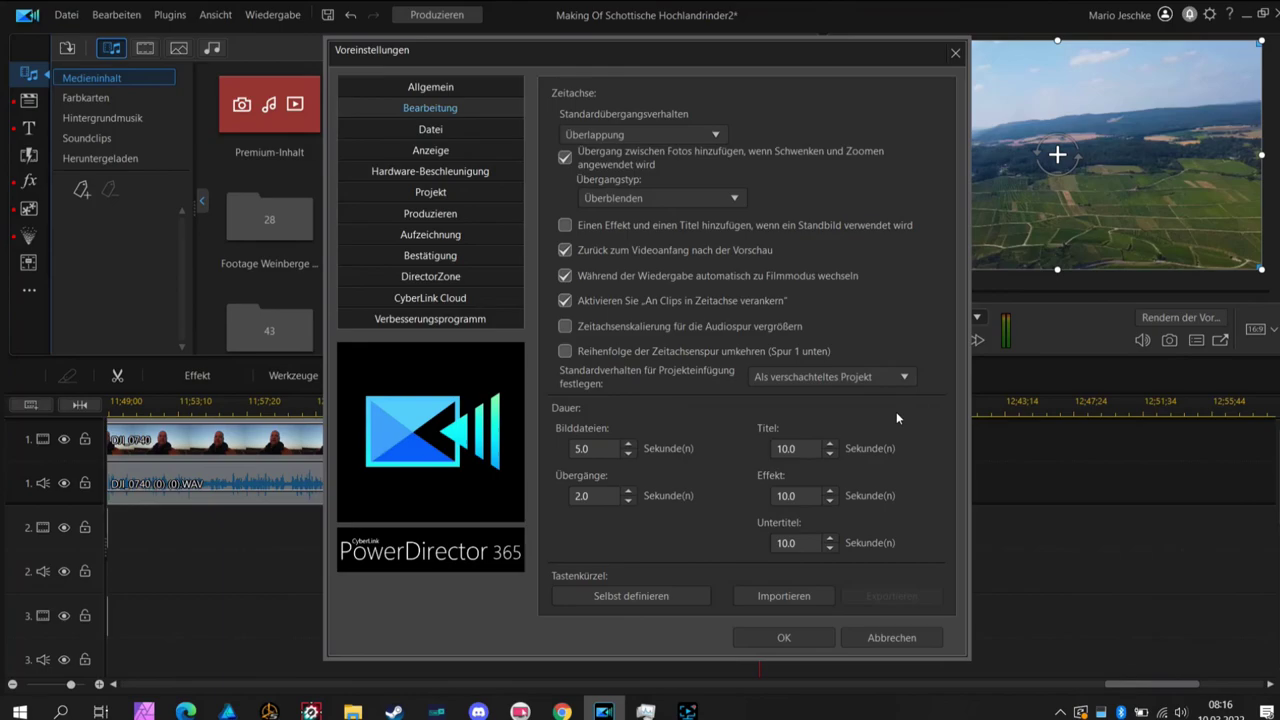
click(811, 632)
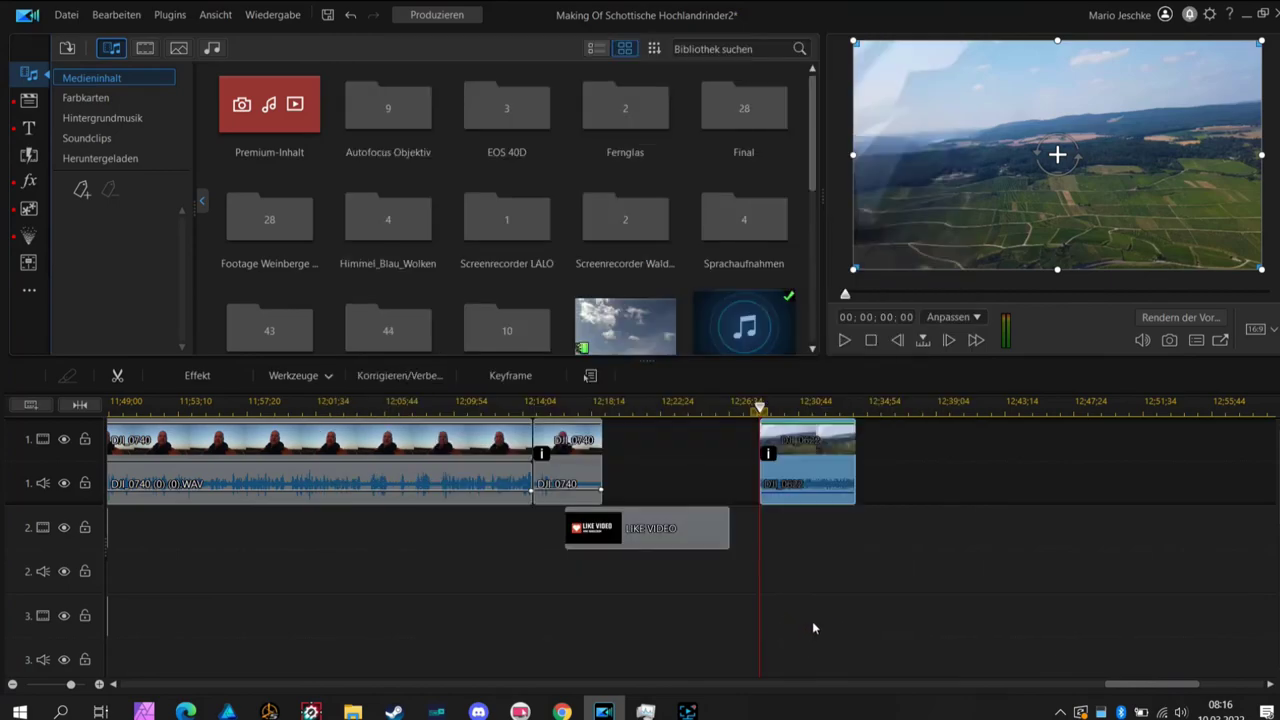